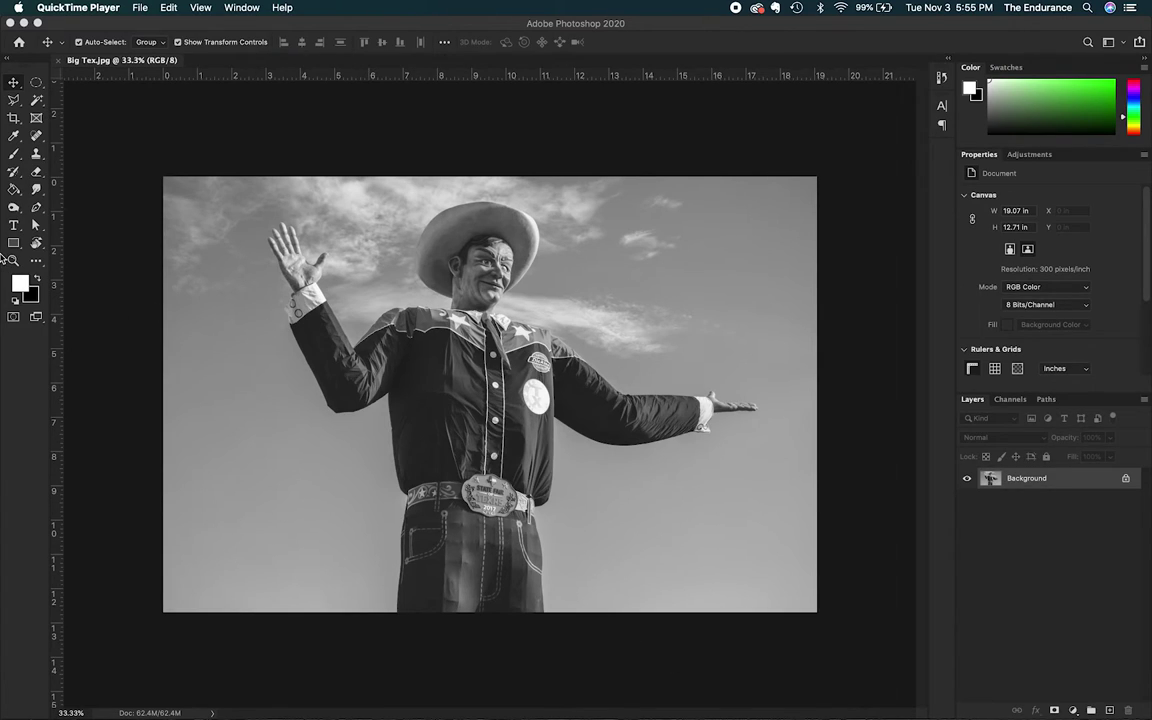
# - Zoom in on Big Tex's chest and collapse the toolbar to a single column
pyautogui.click(14, 261)
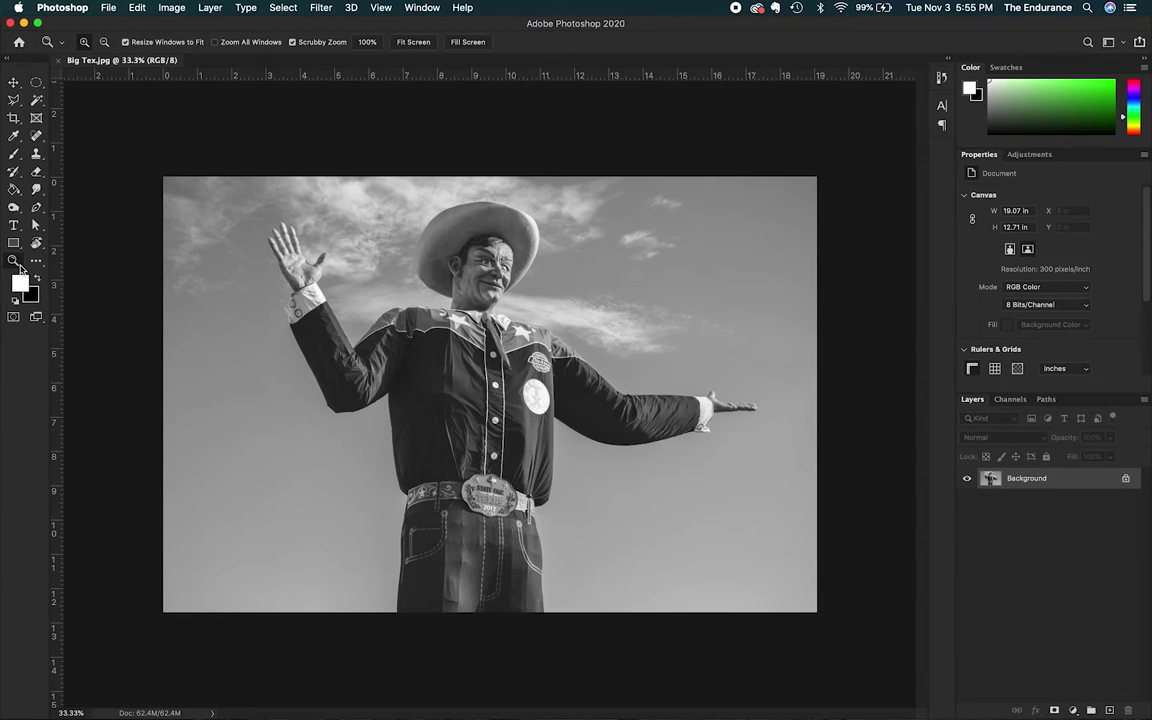
pyautogui.click(455, 334)
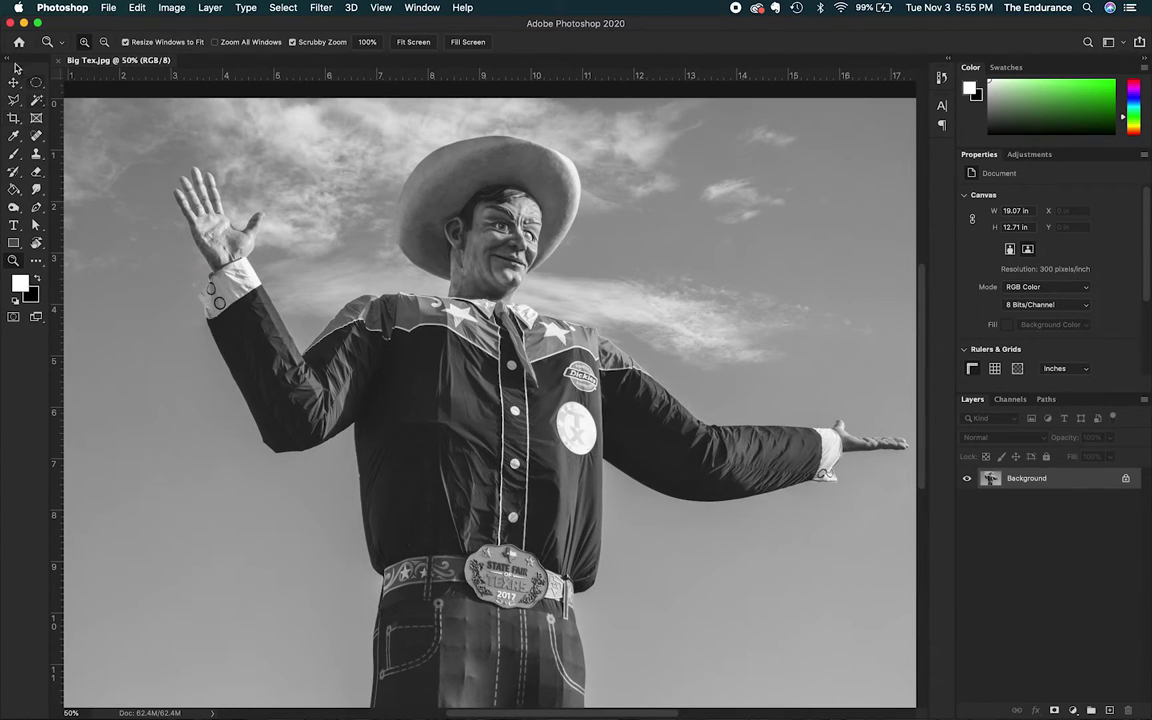
pyautogui.click(12, 58)
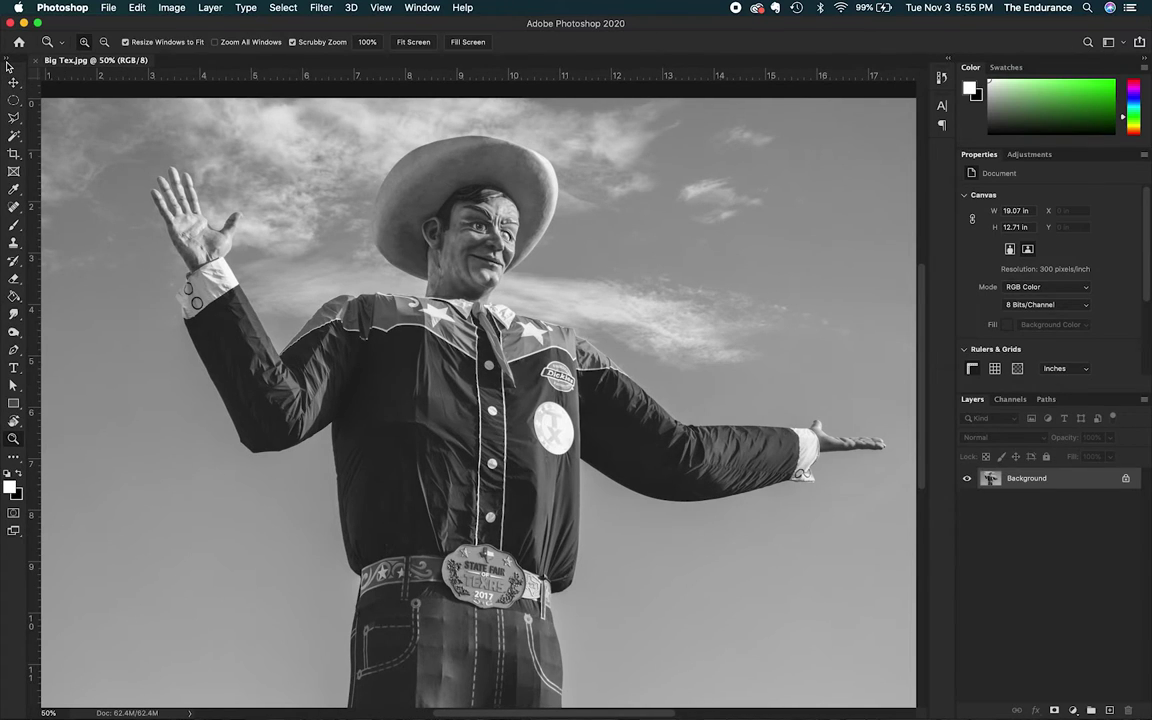
# - Choose the Quick Selection Tool from the automatic selection tools flyout
pyautogui.click(16, 131)
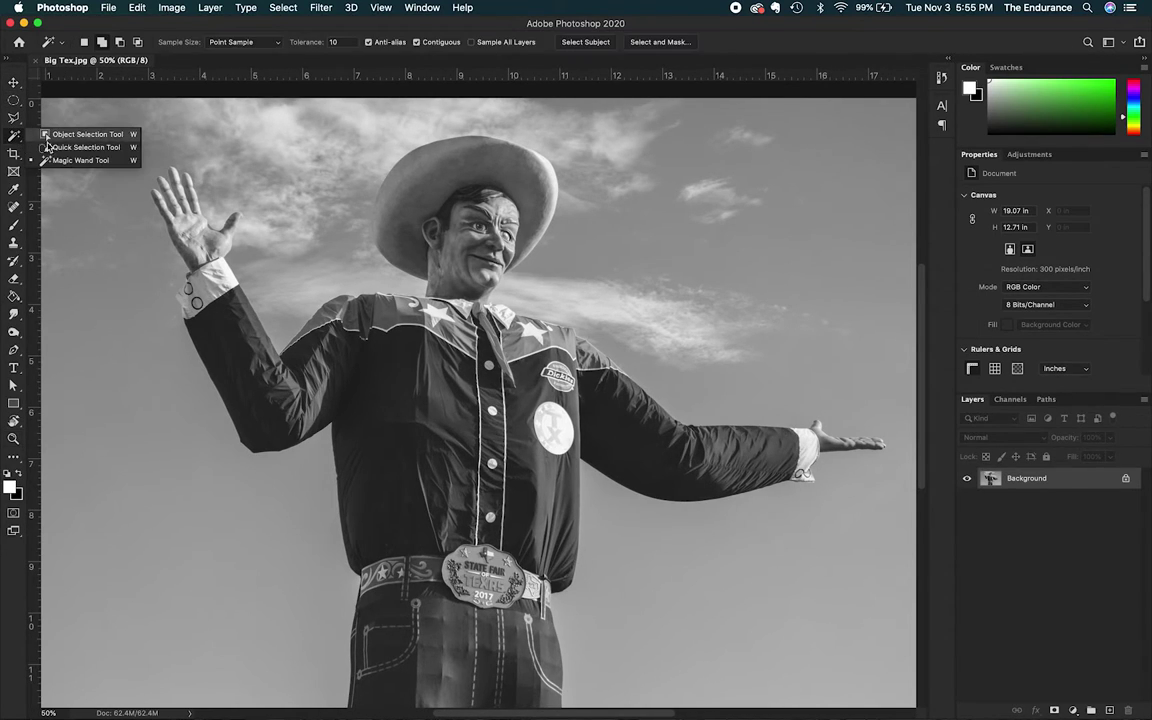
pyautogui.click(66, 134)
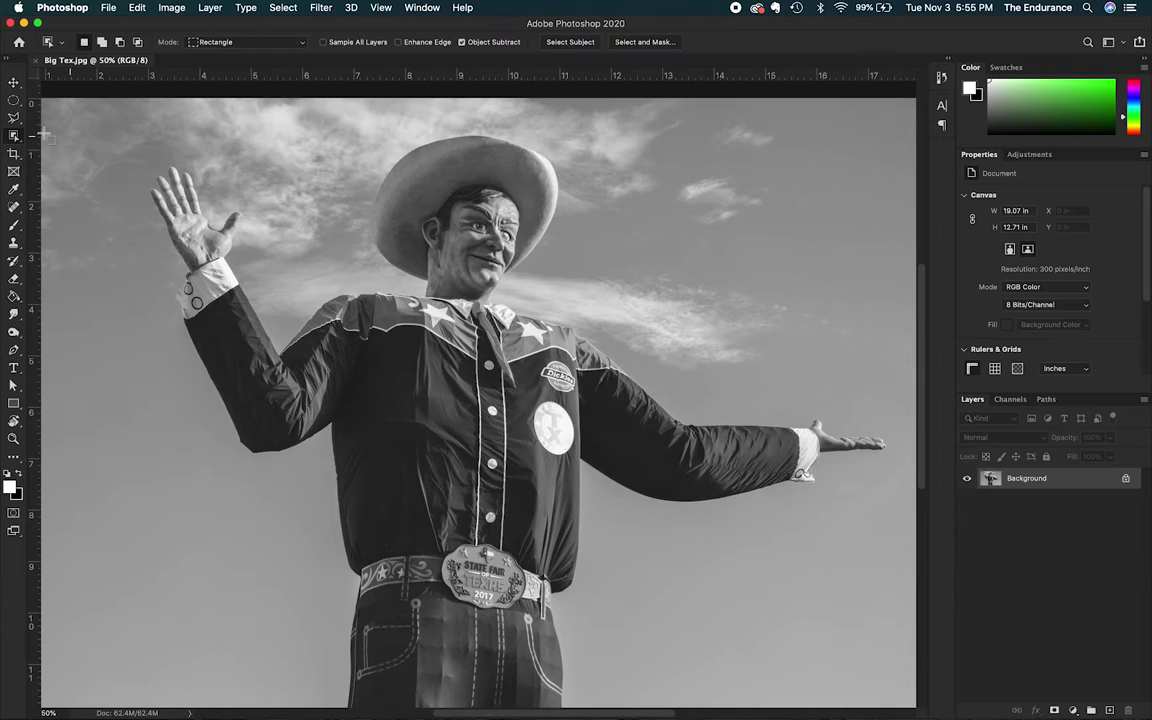
pyautogui.click(15, 132)
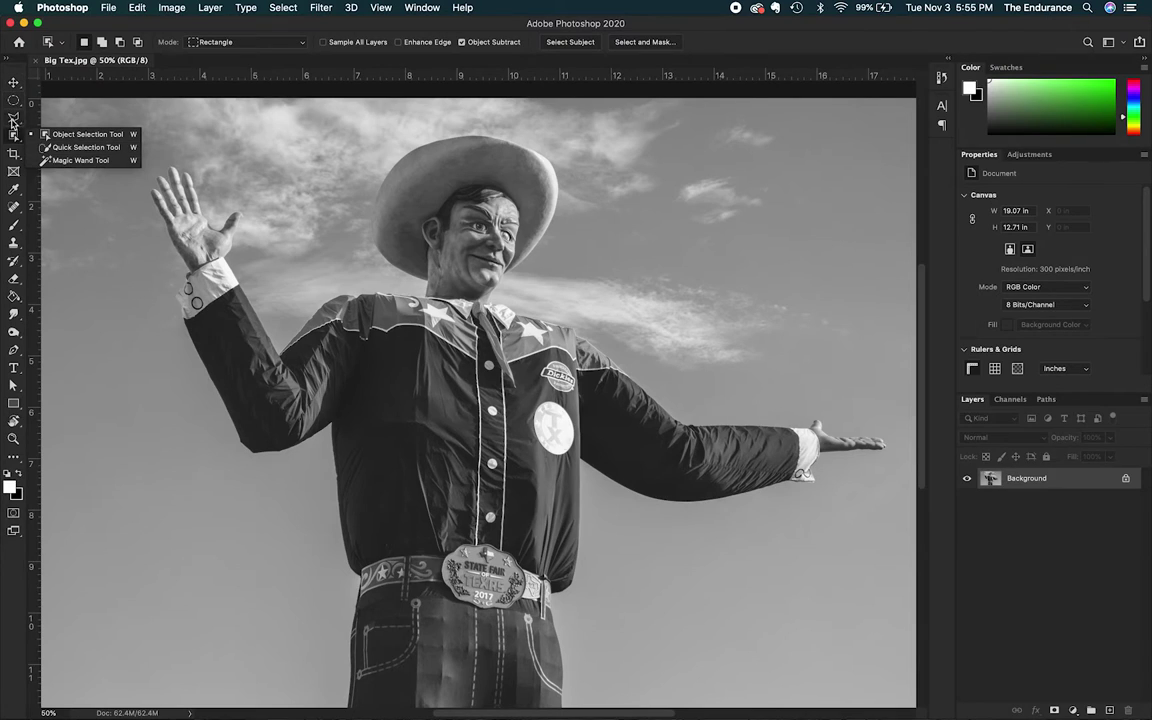
pyautogui.click(74, 148)
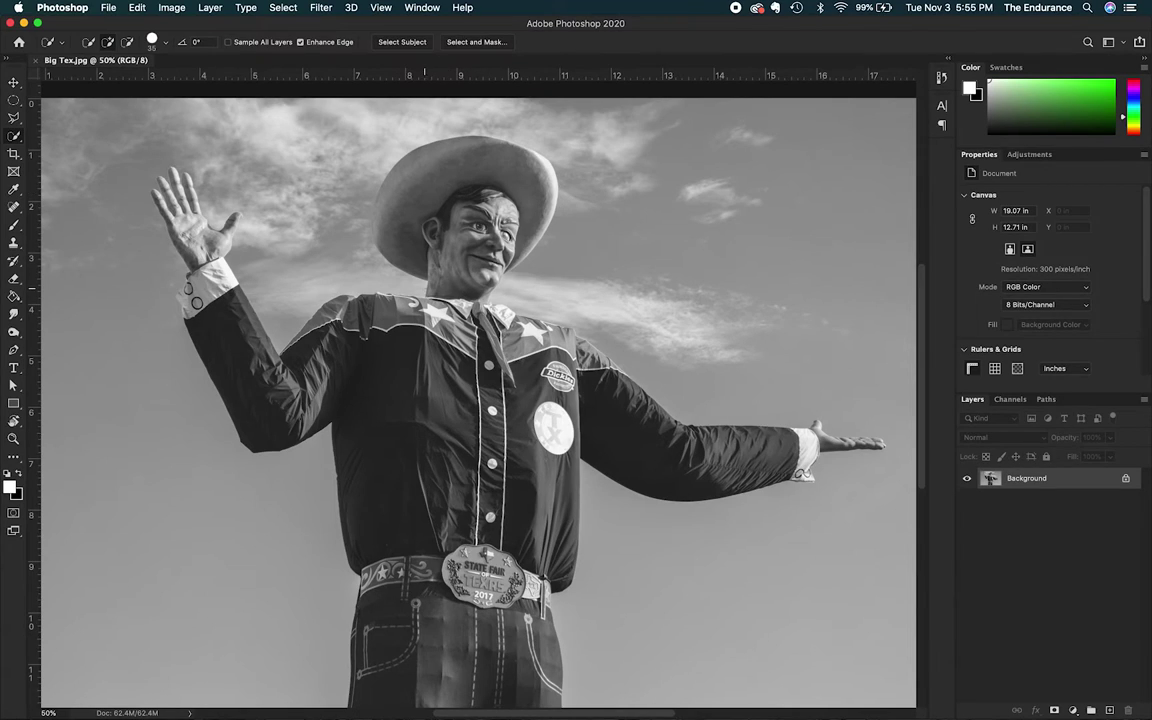
# - Brush the Quick Selection Tool across the shirt yoke over both shoulders
pyautogui.moveTo(370, 275)
pyautogui.mouseDown()
pyautogui.moveTo(327, 279)
pyautogui.moveTo(335, 312)
pyautogui.moveTo(395, 287)
pyautogui.moveTo(430, 306)
pyautogui.mouseUp()
# - Add a Solid Color fill layer over the yoke selection using pure red ff0000
pyautogui.click(1073, 710)
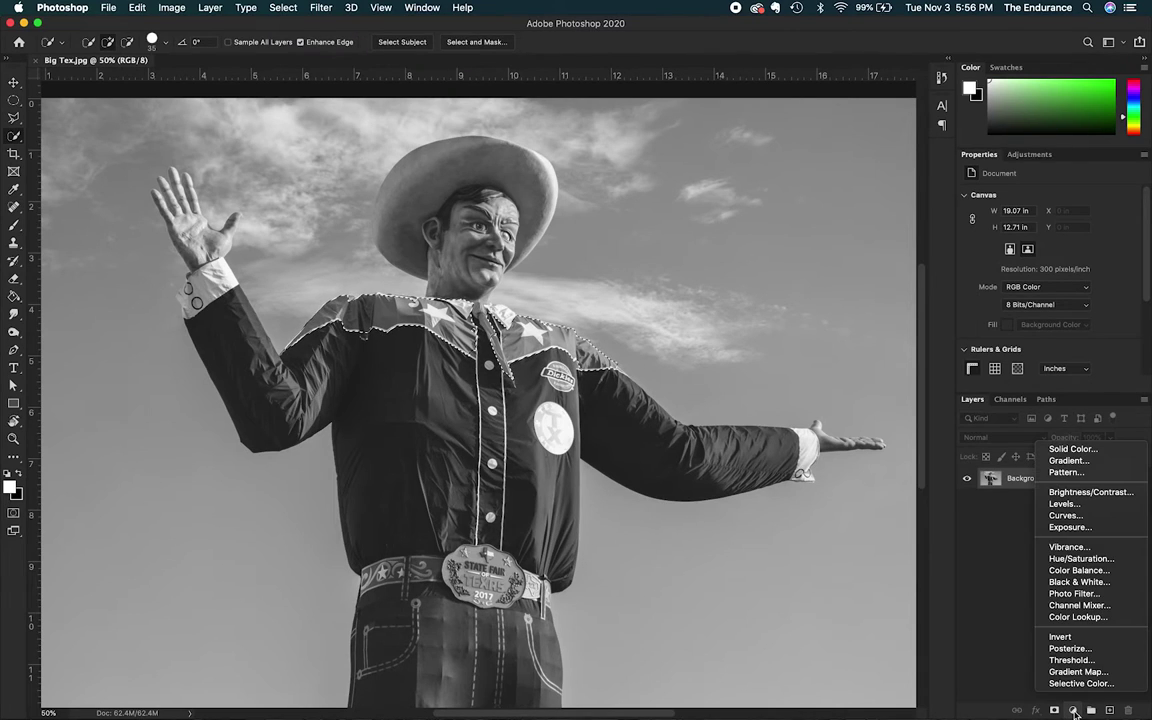
pyautogui.click(1076, 450)
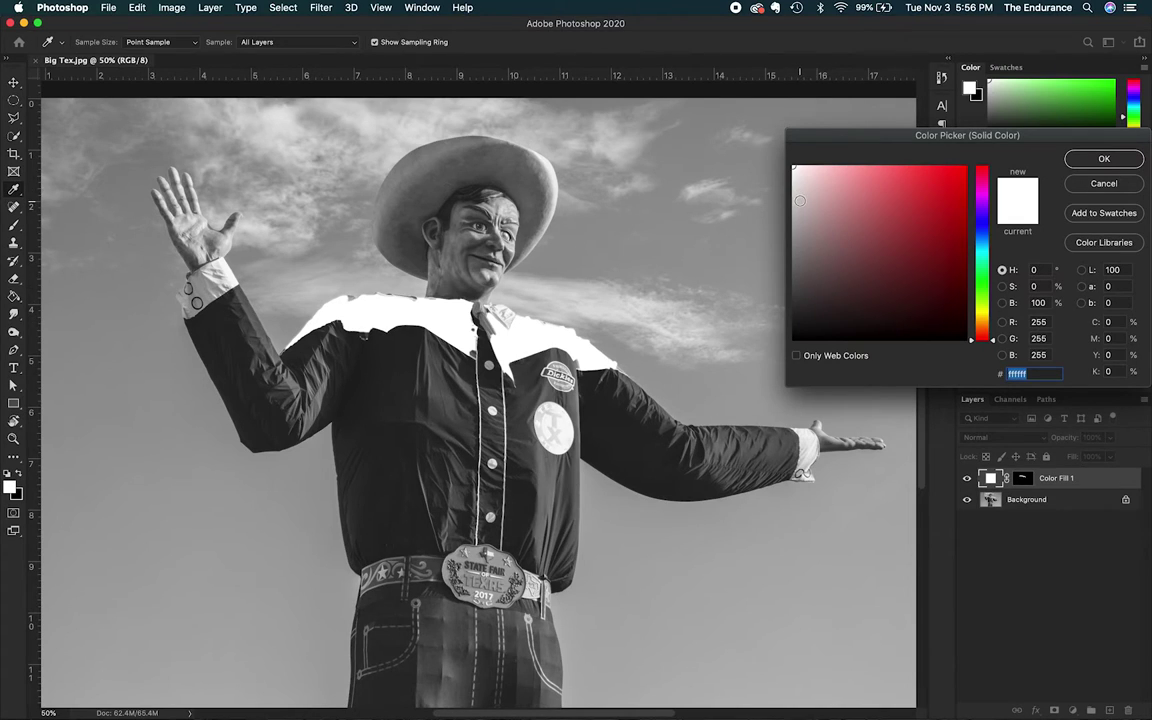
pyautogui.moveTo(796, 266); pyautogui.dragTo(792, 338)
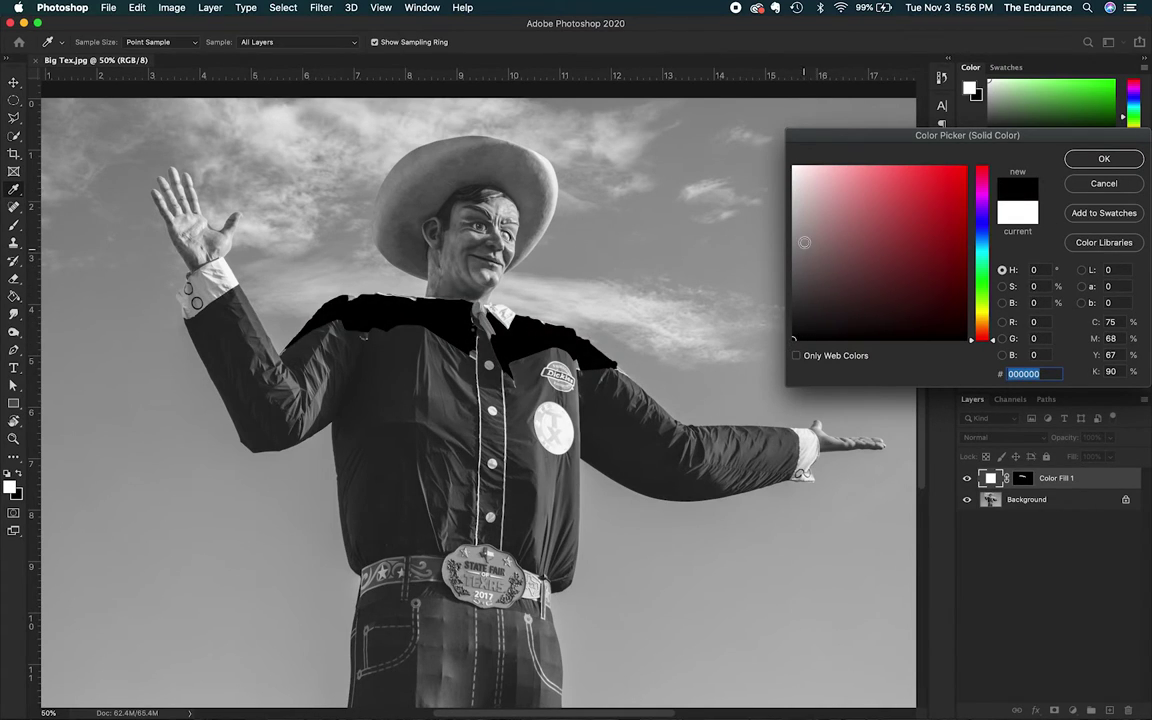
pyautogui.click(798, 181)
pyautogui.moveTo(798, 181)
pyautogui.mouseDown()
pyautogui.moveTo(793, 166)
pyautogui.moveTo(796, 335)
pyautogui.moveTo(797, 175)
pyautogui.moveTo(825, 197)
pyautogui.moveTo(905, 200)
pyautogui.moveTo(959, 193)
pyautogui.moveTo(979, 162)
pyautogui.mouseUp()
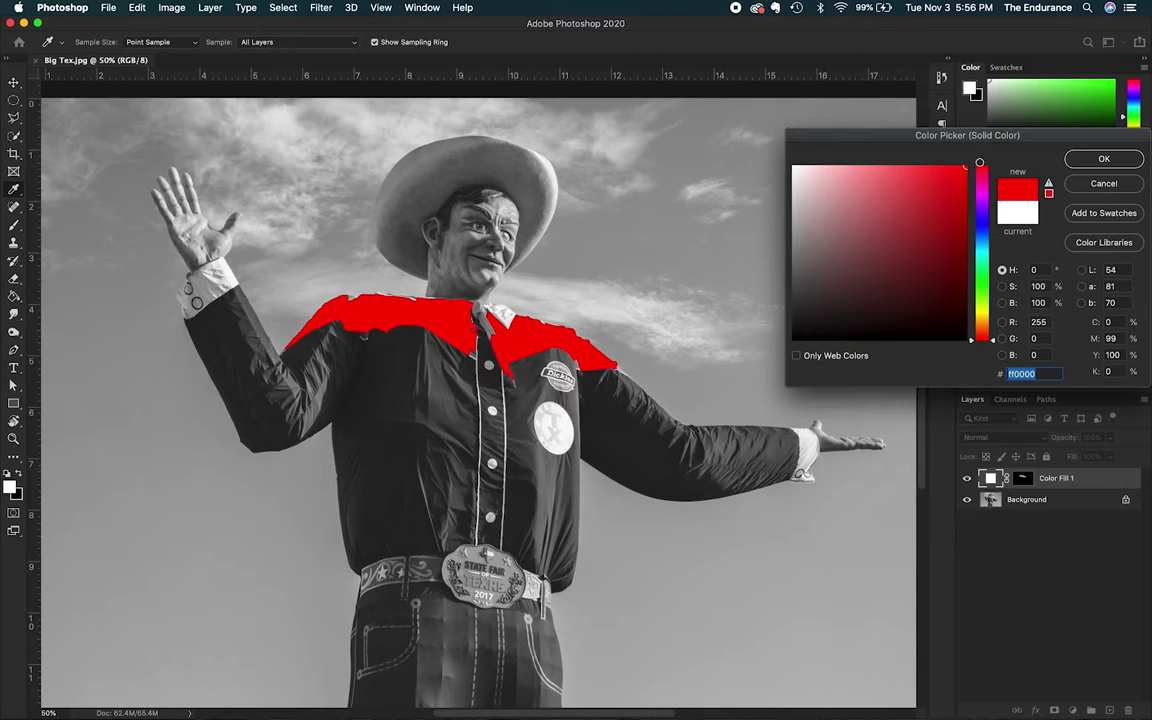
pyautogui.click(1100, 159)
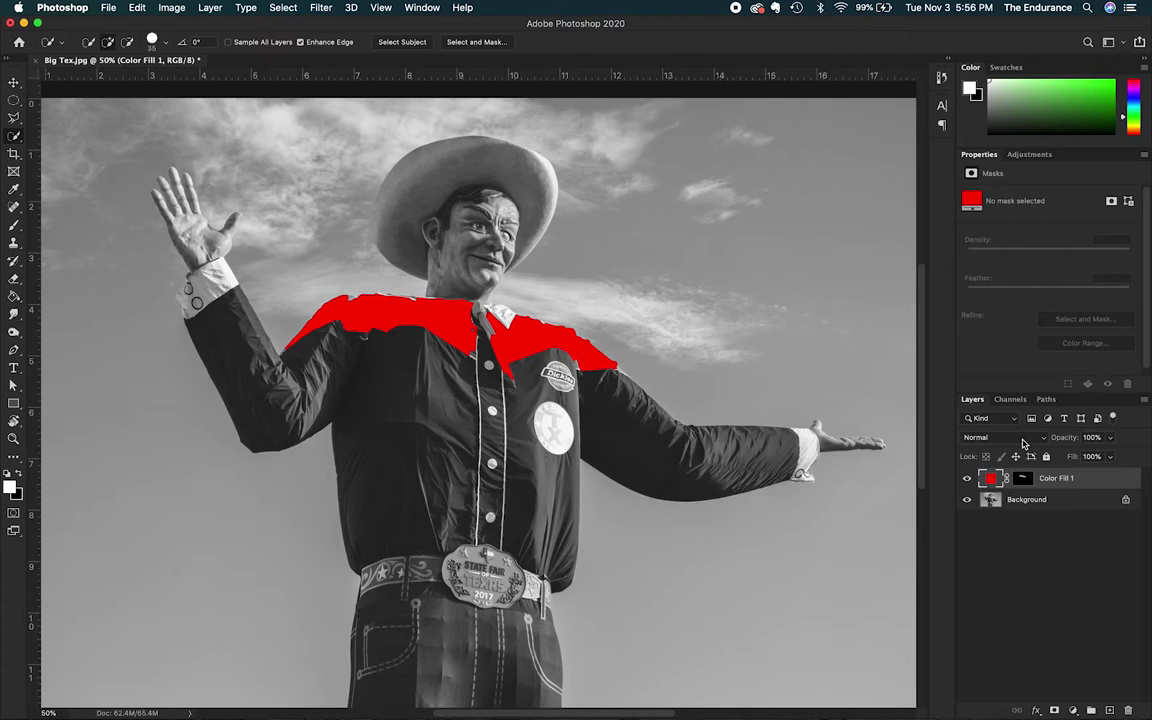
# - Set the red fill layer's blend mode to Overlay
pyautogui.click(1023, 442)
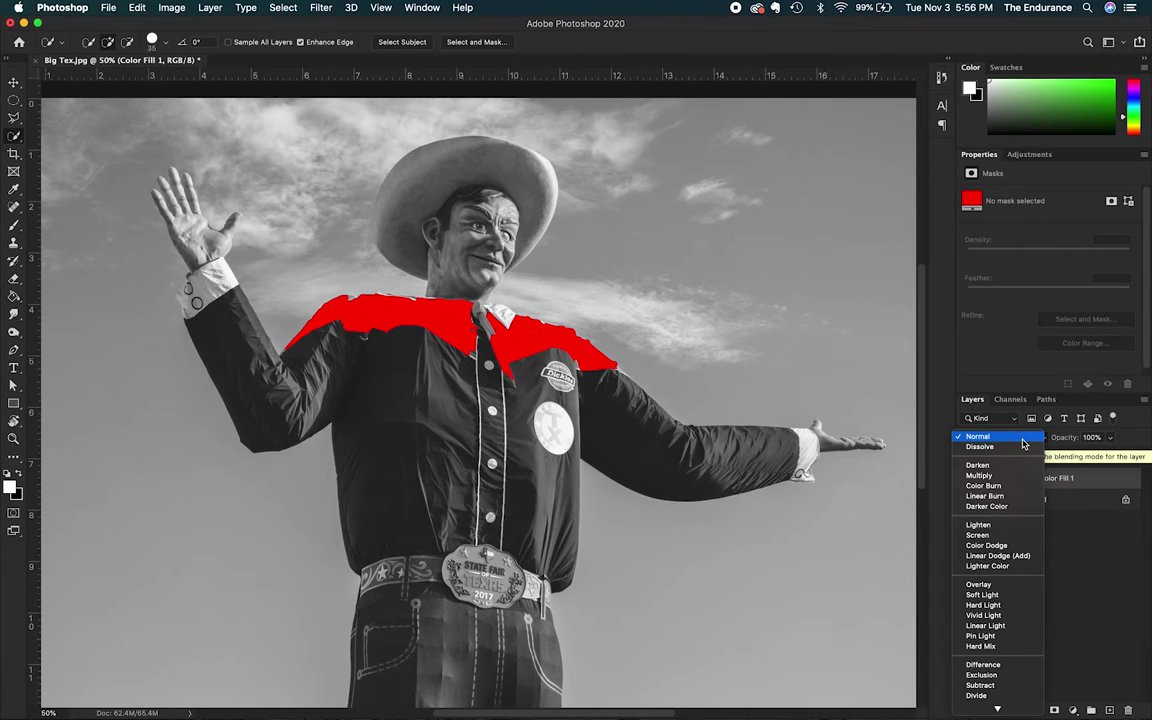
pyautogui.click(987, 585)
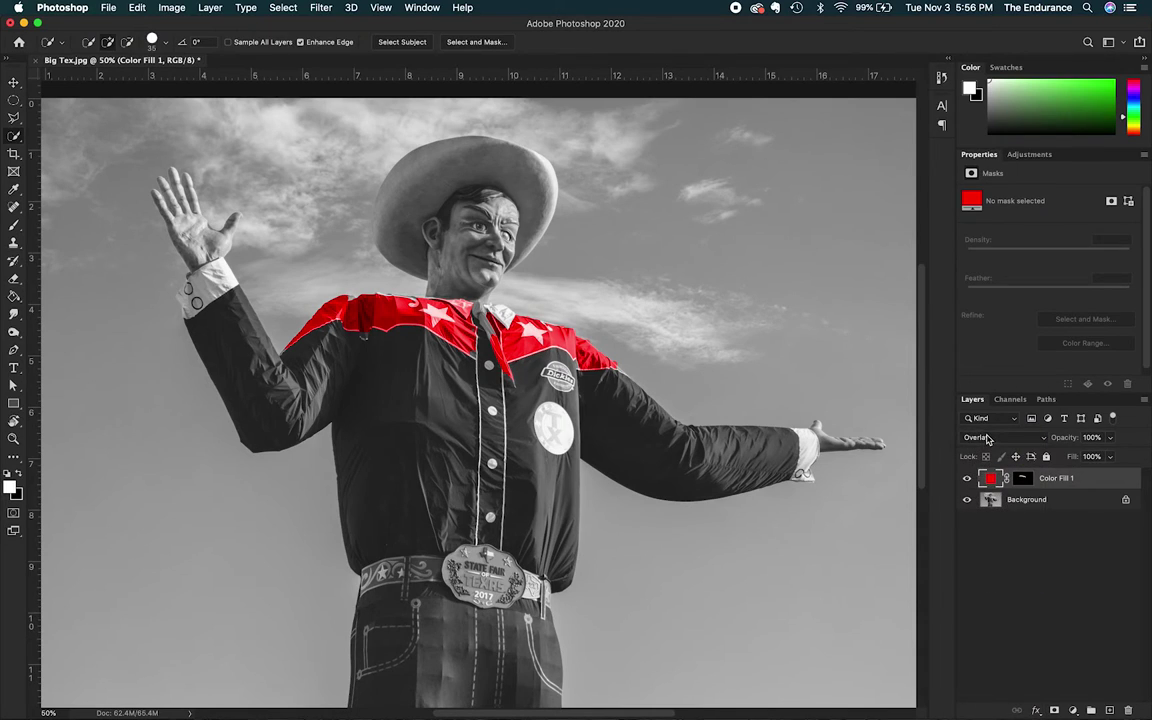
pyautogui.click(985, 437)
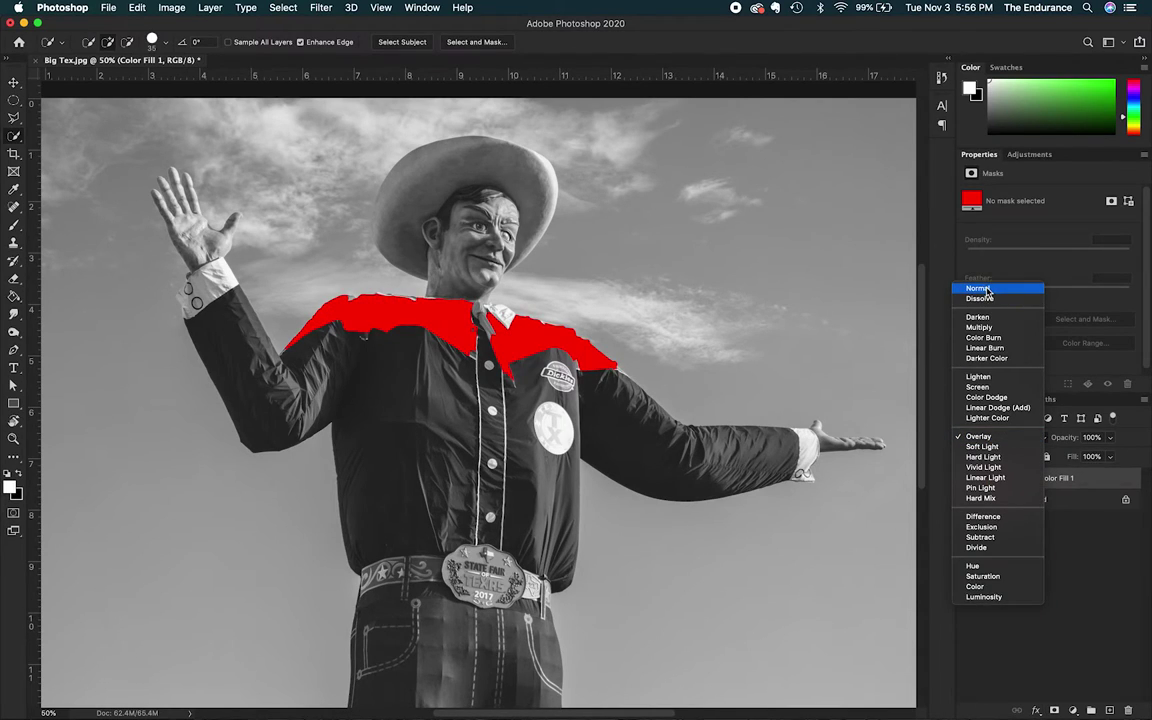
pyautogui.click(978, 437)
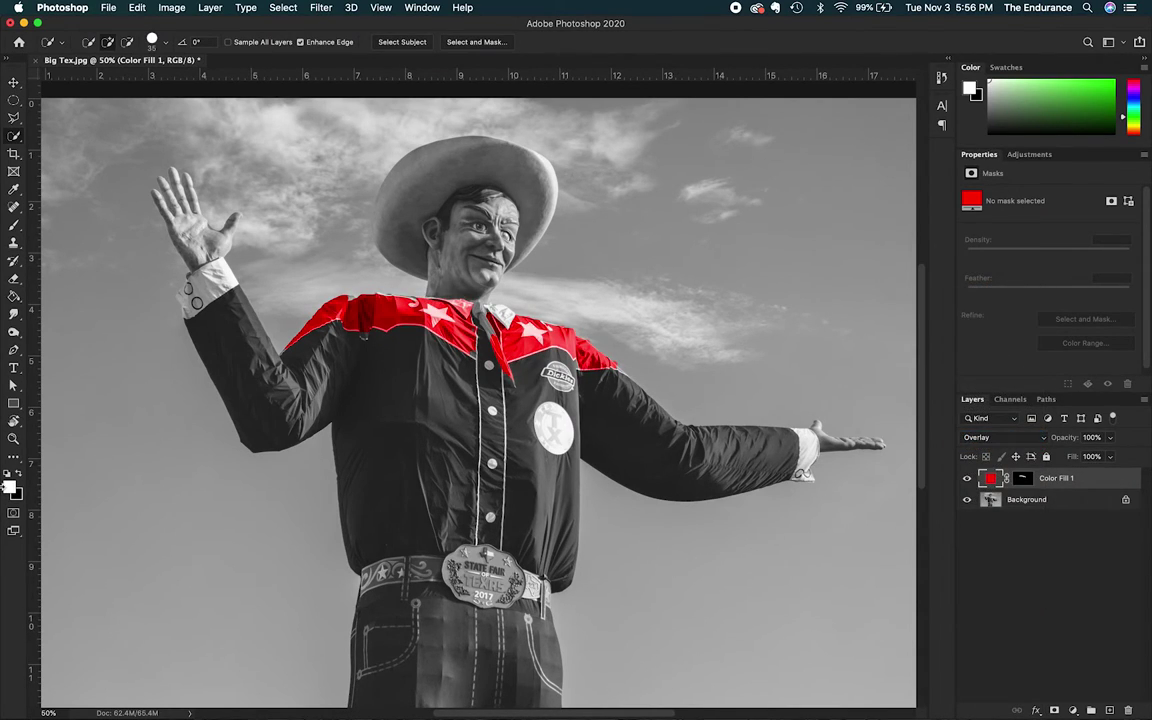
# - Zoom to 100% on the yoke and collar, target Color Fill 1's mask, and pick the Brush tool
pyautogui.press('z')
pyautogui.click(341, 333)
pyautogui.click(494, 345)
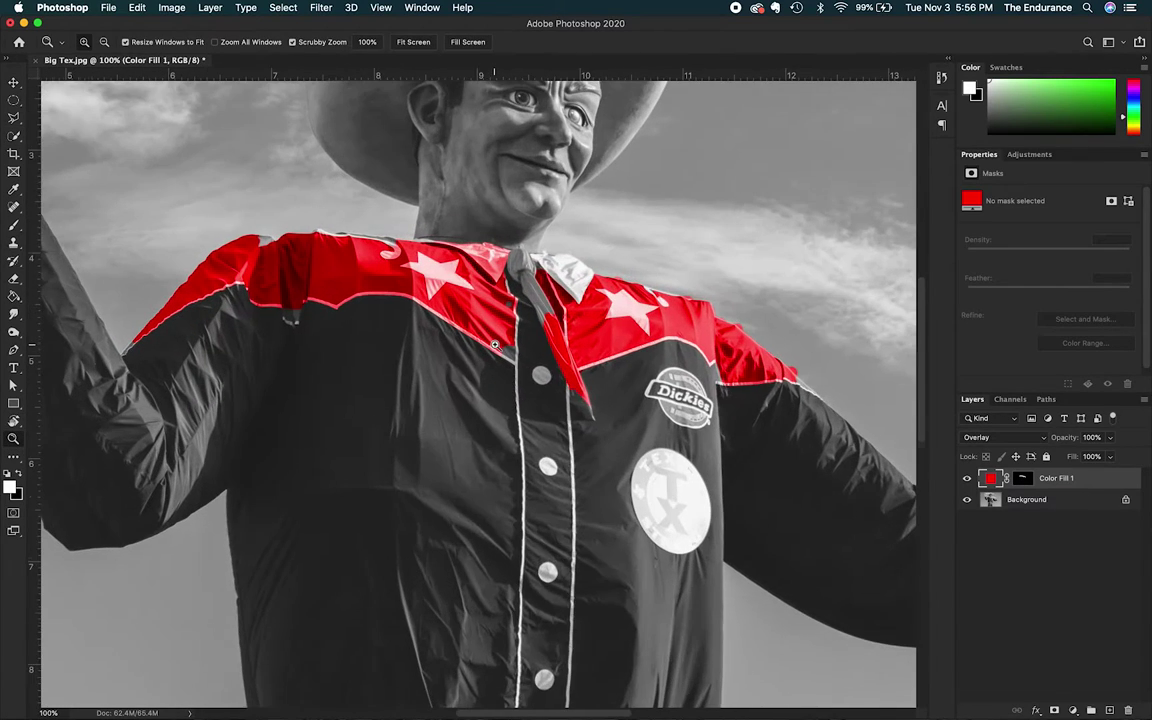
pyautogui.scroll(2, 446, 311)
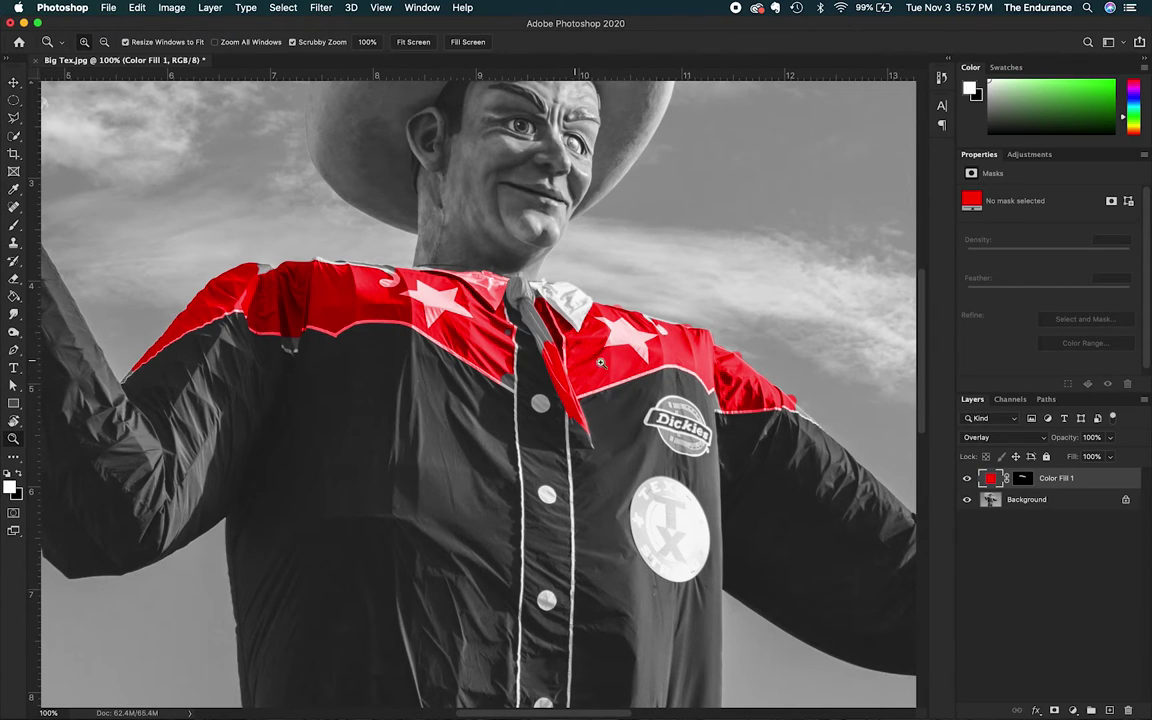
pyautogui.click(1024, 481)
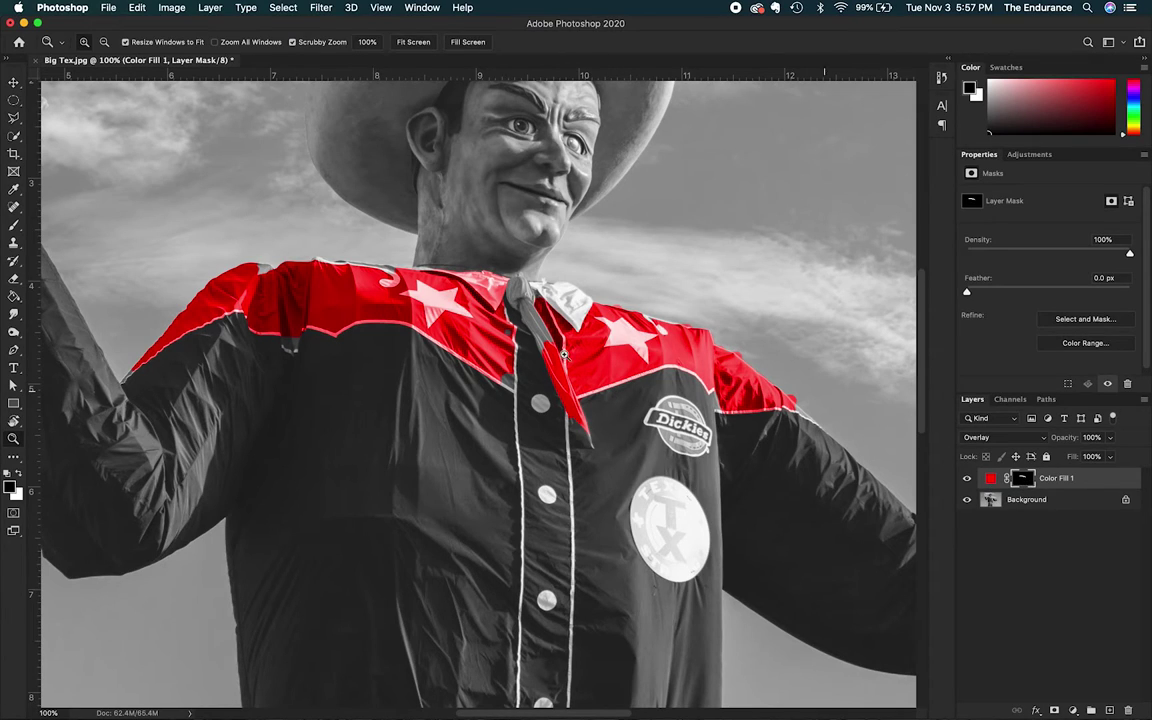
pyautogui.click(15, 229)
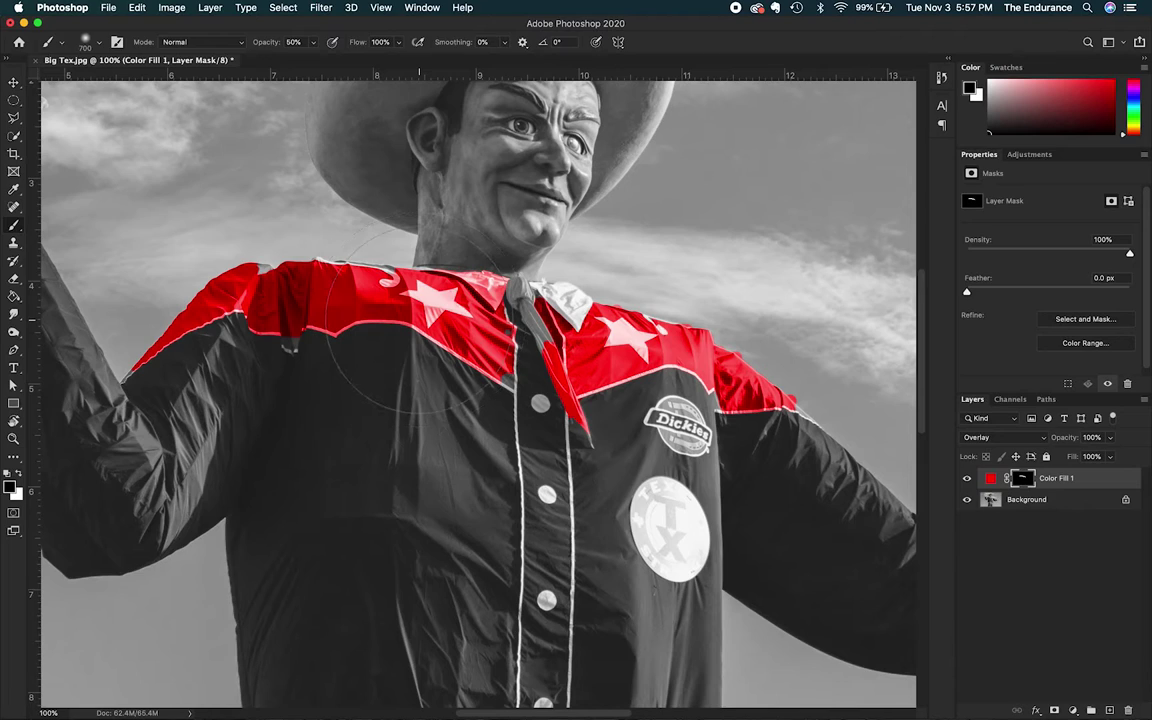
# - Set the brush to 75 px at 100% opacity and paint red off the yoke near the left star
pyautogui.rightClick(430, 322)
pyautogui.moveTo(560, 349); pyautogui.dragTo(526, 352)
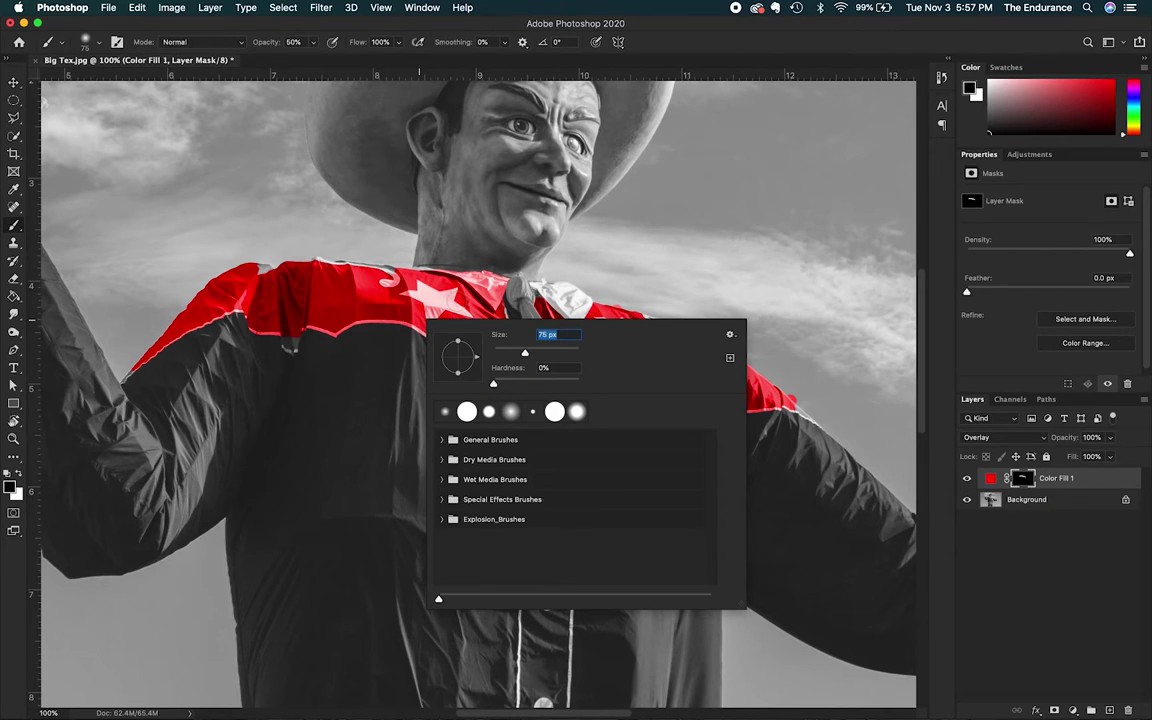
pyautogui.press('Return')
pyautogui.moveTo(448, 300); pyautogui.dragTo(478, 330)
pyautogui.click(313, 42)
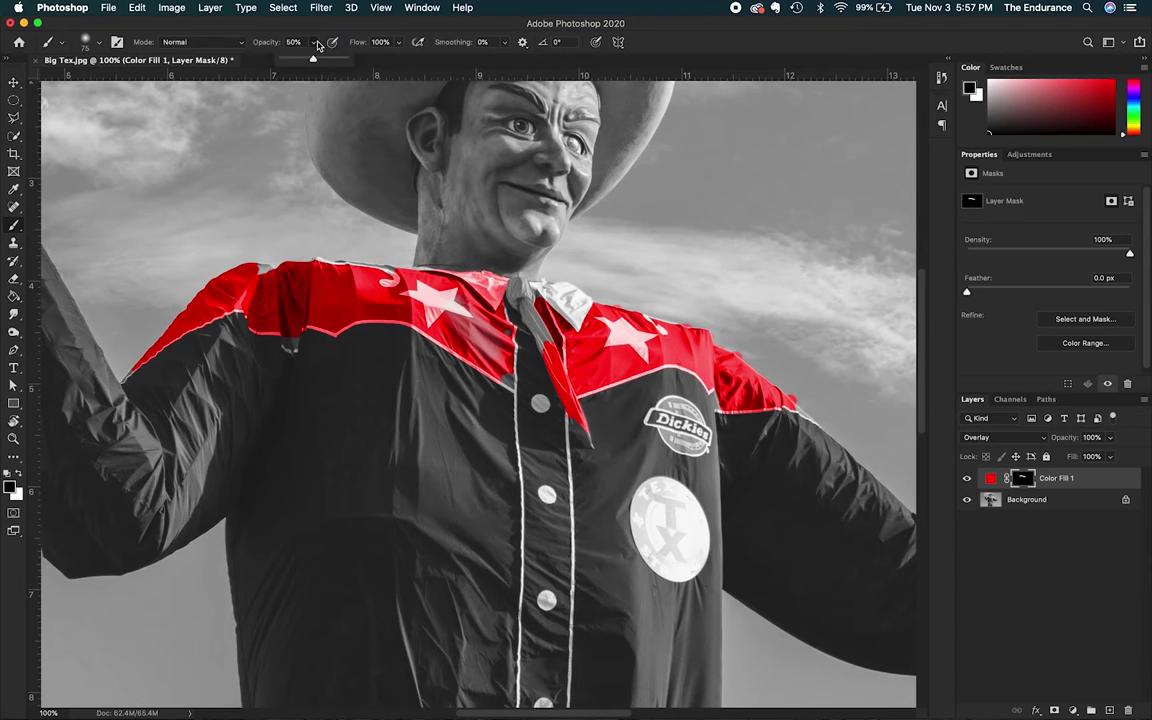
pyautogui.moveTo(313, 58); pyautogui.dragTo(344, 59)
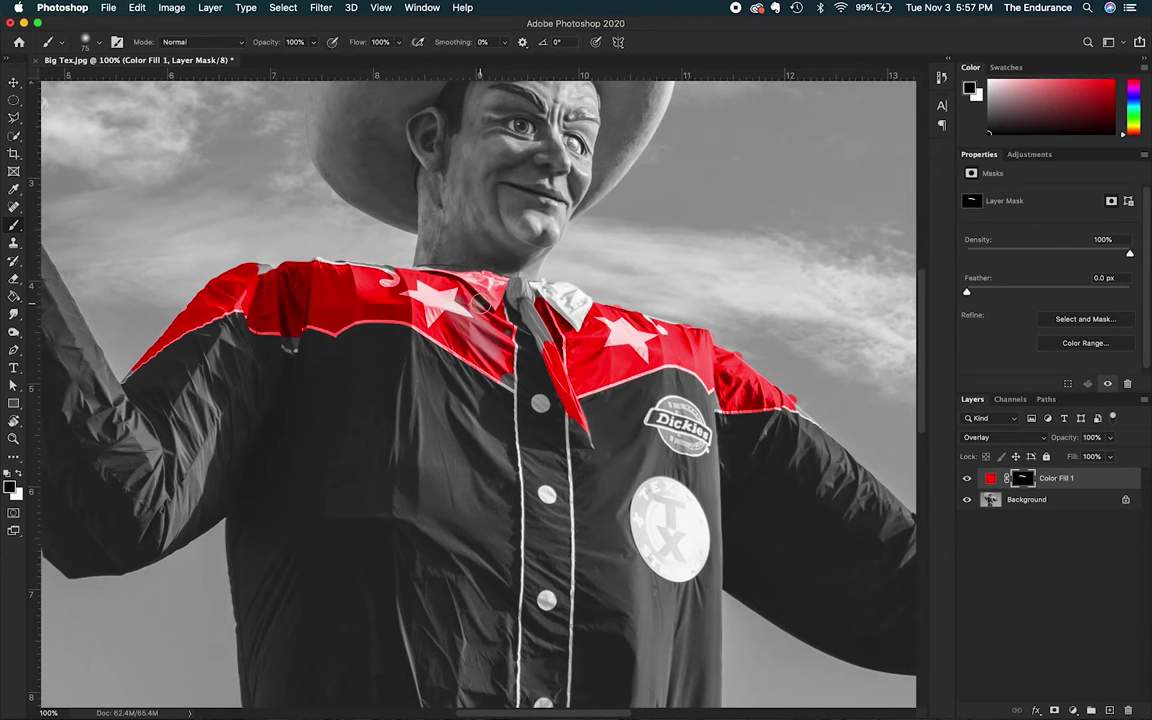
pyautogui.moveTo(420, 285)
pyautogui.mouseDown()
pyautogui.moveTo(461, 315)
pyautogui.moveTo(427, 270)
pyautogui.moveTo(395, 260)
pyautogui.mouseUp()
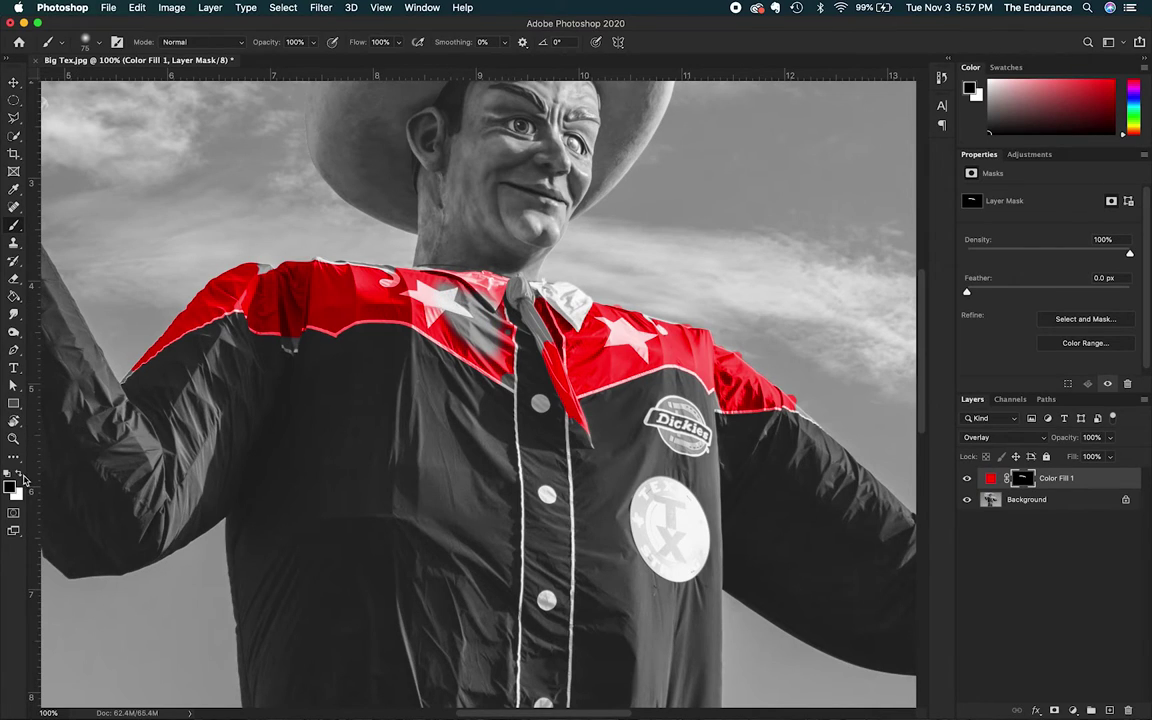
# - Paint white on the mask to restore red by the left star and onto the neckerchief knot
pyautogui.press('x')
pyautogui.moveTo(432, 300)
pyautogui.mouseDown()
pyautogui.moveTo(402, 266)
pyautogui.moveTo(442, 286)
pyautogui.moveTo(435, 313)
pyautogui.mouseUp()
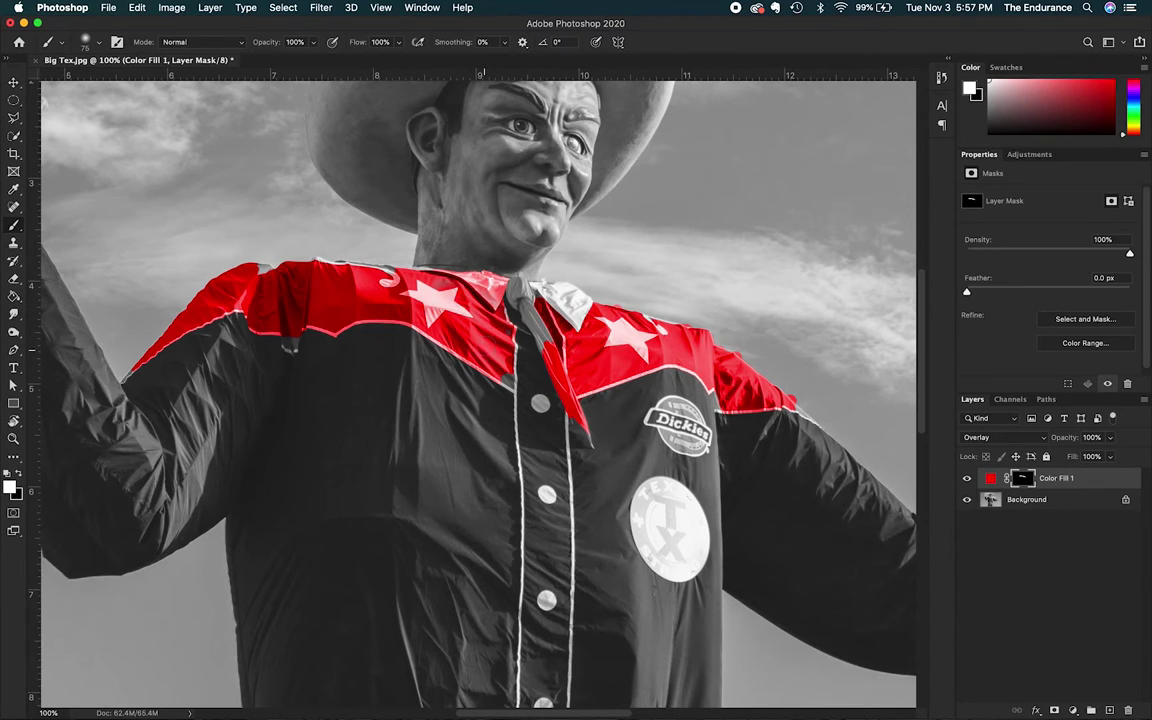
pyautogui.moveTo(500, 285)
pyautogui.mouseDown()
pyautogui.moveTo(526, 300)
pyautogui.moveTo(552, 345)
pyautogui.moveTo(537, 308)
pyautogui.mouseUp()
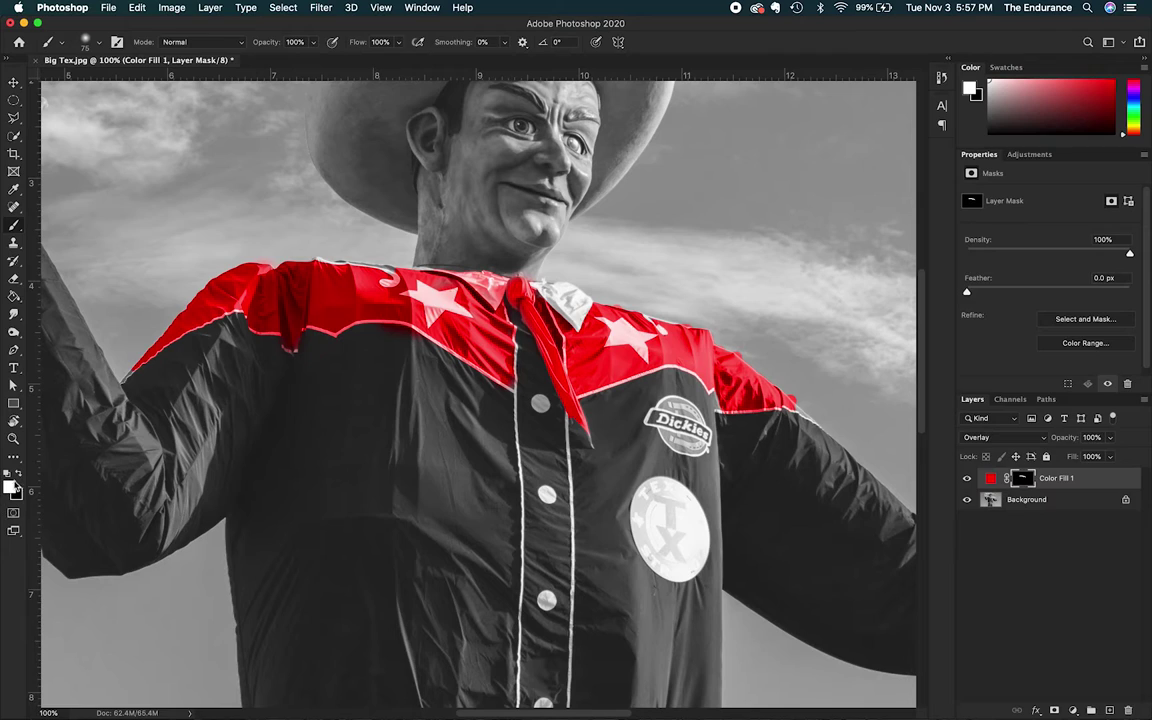
# - Paint black to remove red from the collar point, toggle Color Fill 1 to compare, and switch back to white
pyautogui.press('x')
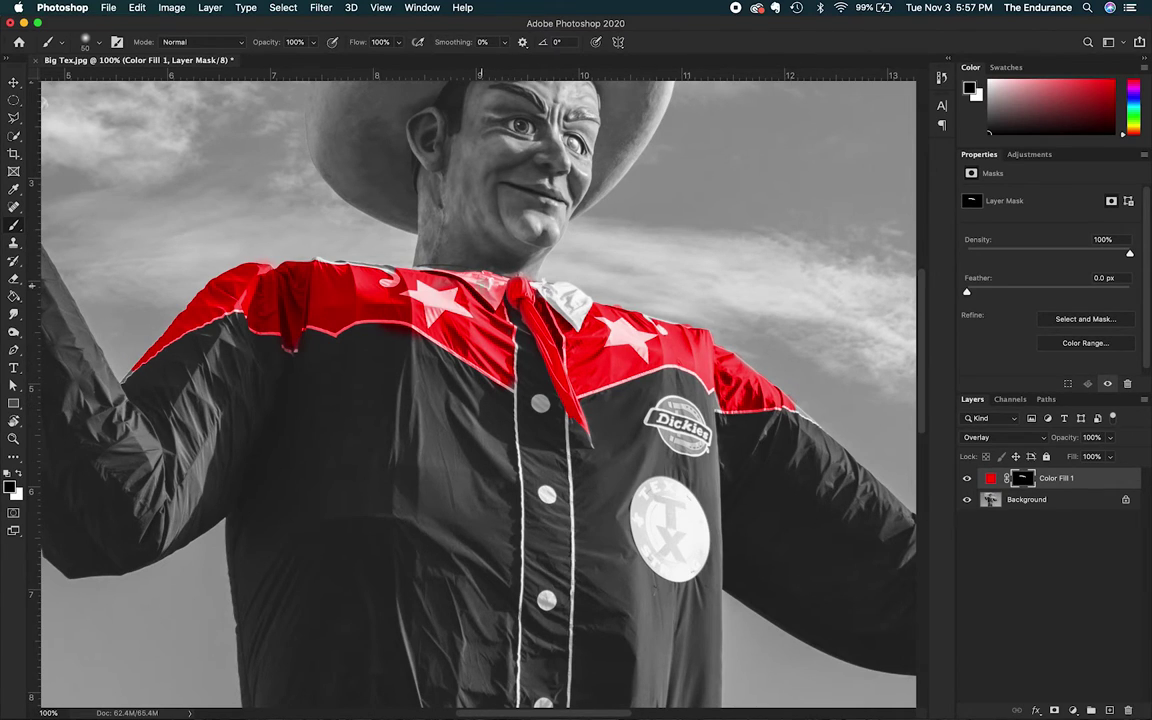
pyautogui.moveTo(479, 285); pyautogui.dragTo(498, 290)
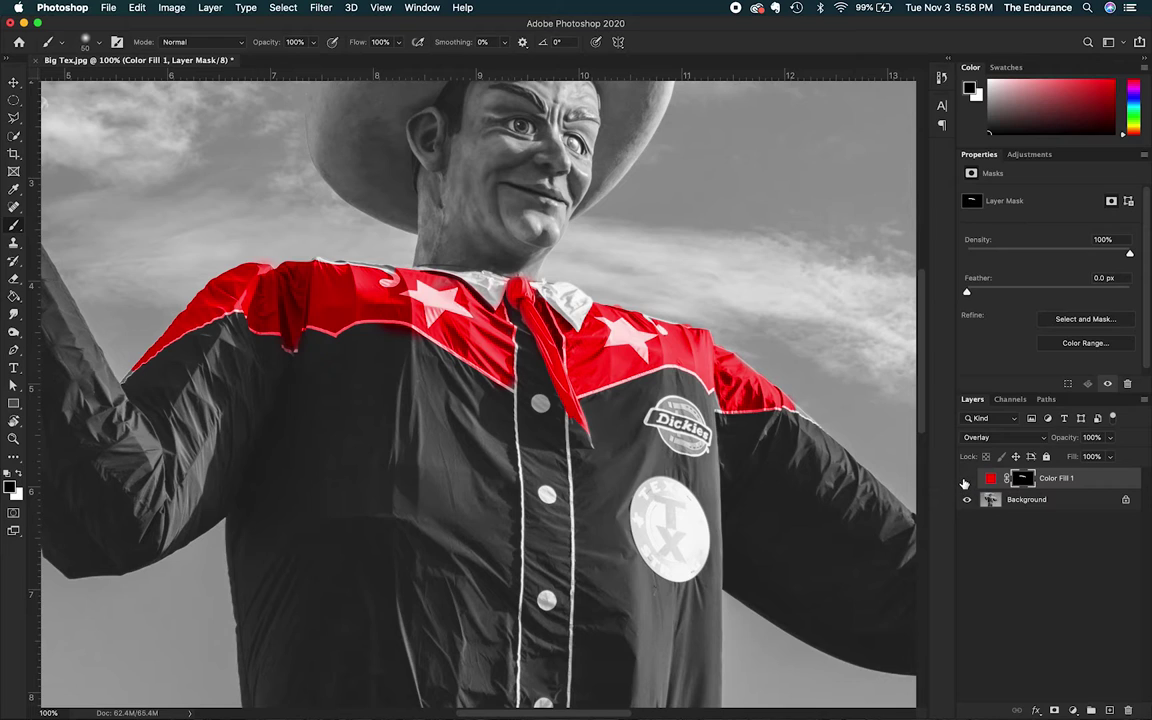
pyautogui.click(966, 479)
pyautogui.click(966, 480)
pyautogui.click(965, 481)
pyautogui.click(966, 480)
pyautogui.click(966, 480)
pyautogui.press('x')
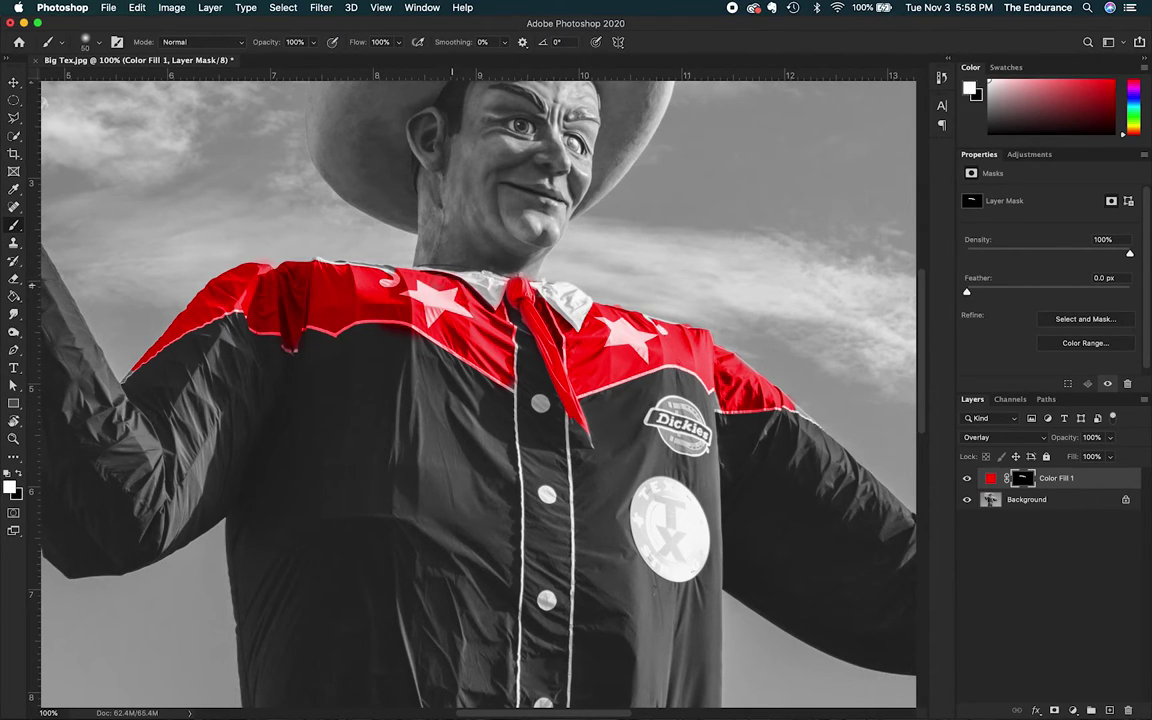
# - Try Soft Light on Color Fill 1, then return it to Overlay blending
pyautogui.click(1000, 435)
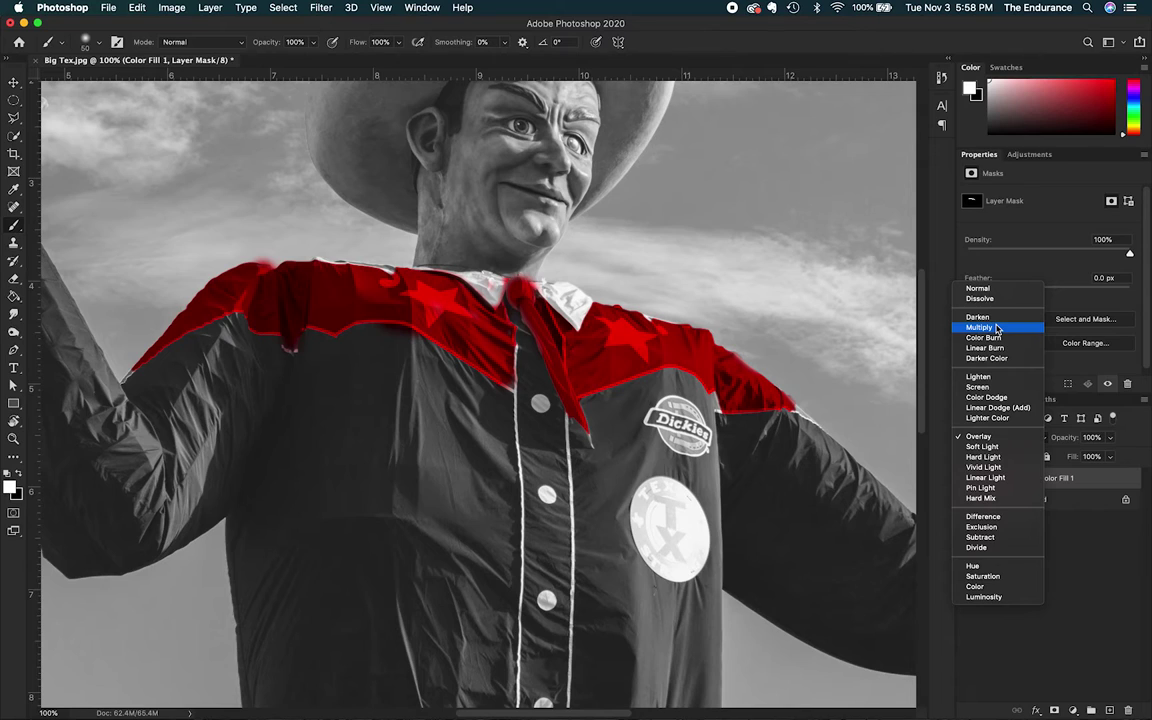
pyautogui.click(984, 446)
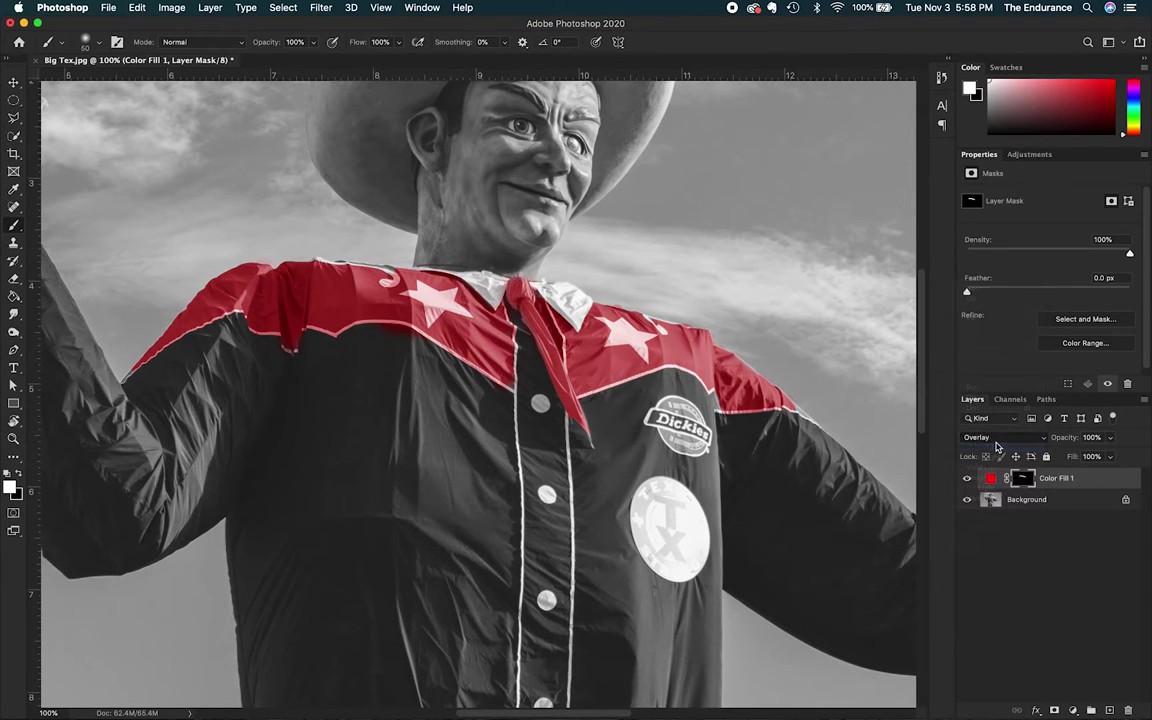
pyautogui.click(1000, 437)
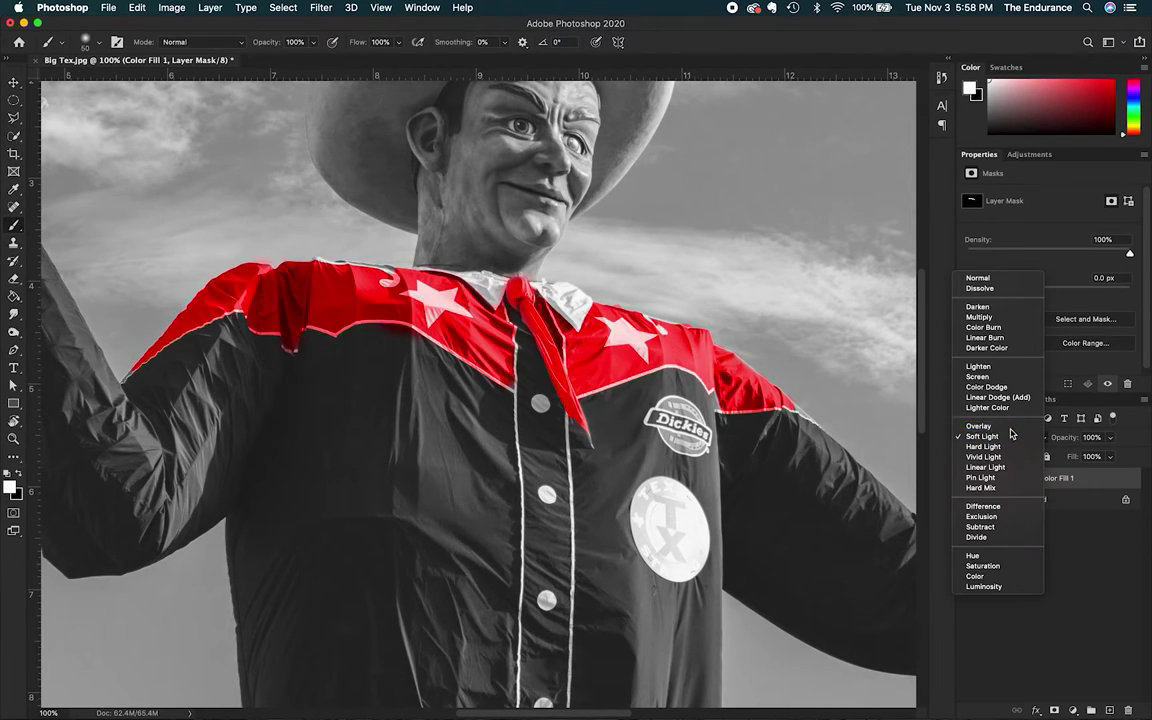
pyautogui.click(990, 427)
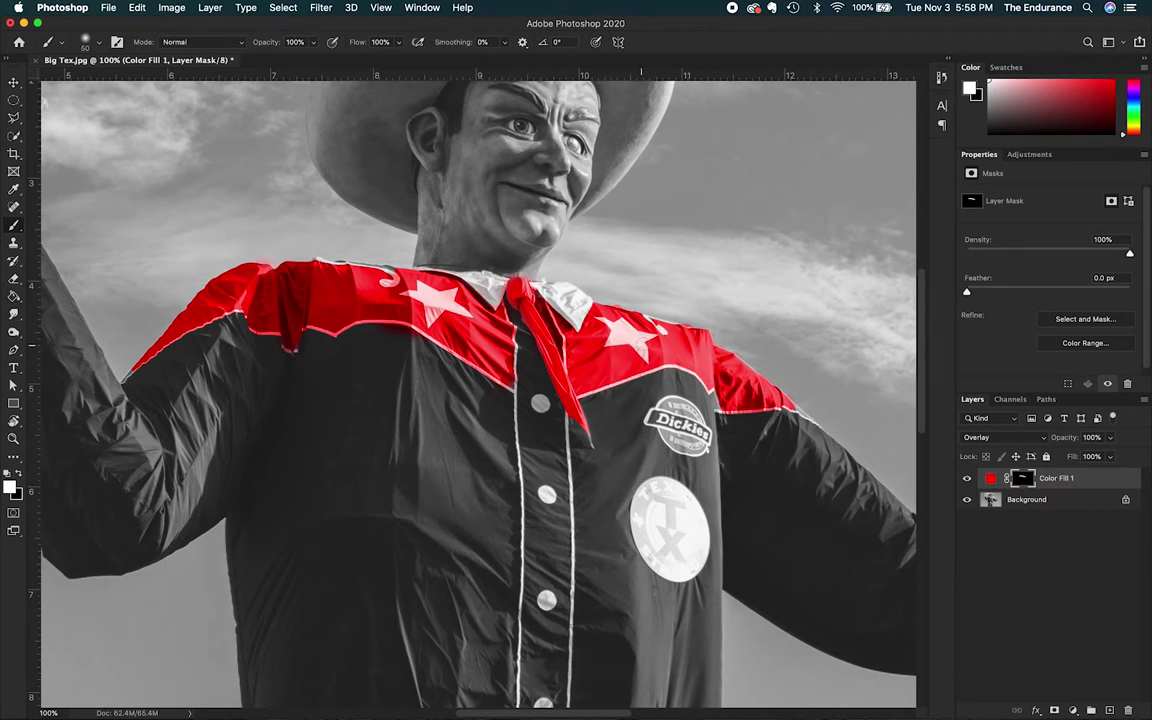
pyautogui.scroll(-3, 537, 332)
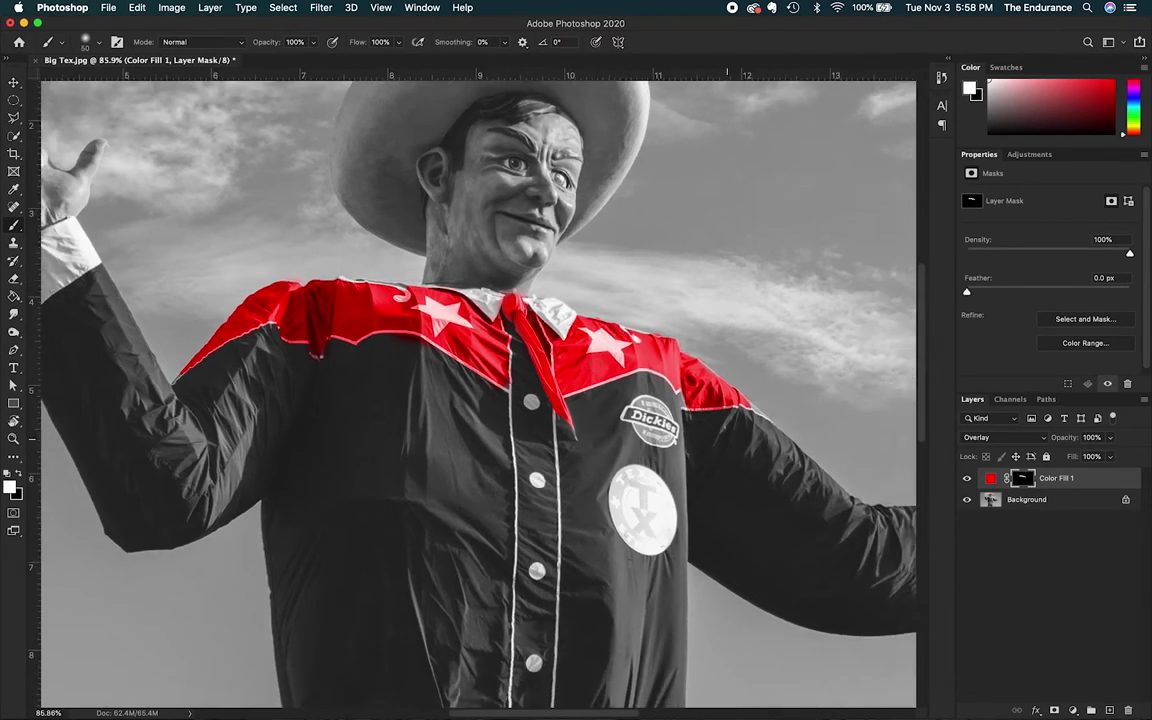
# - Decline rasterizing Color Fill 1 when painting on it, then select its mask and the Background layer
pyautogui.click(990, 479)
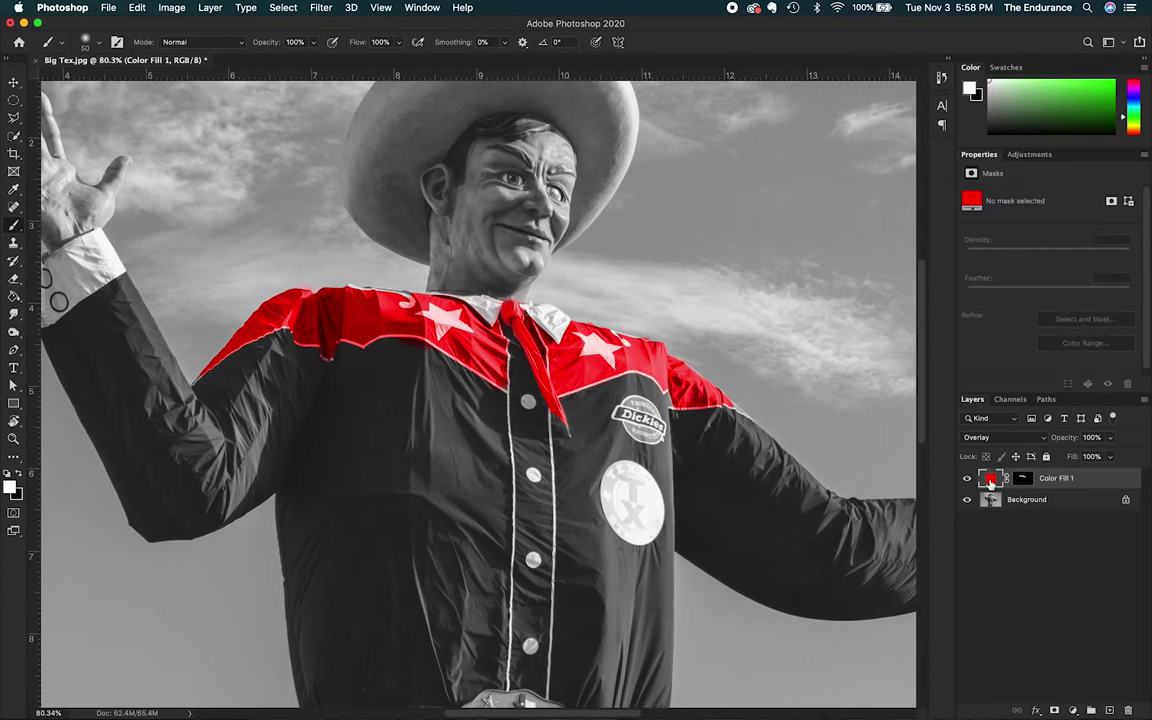
pyautogui.click(418, 313)
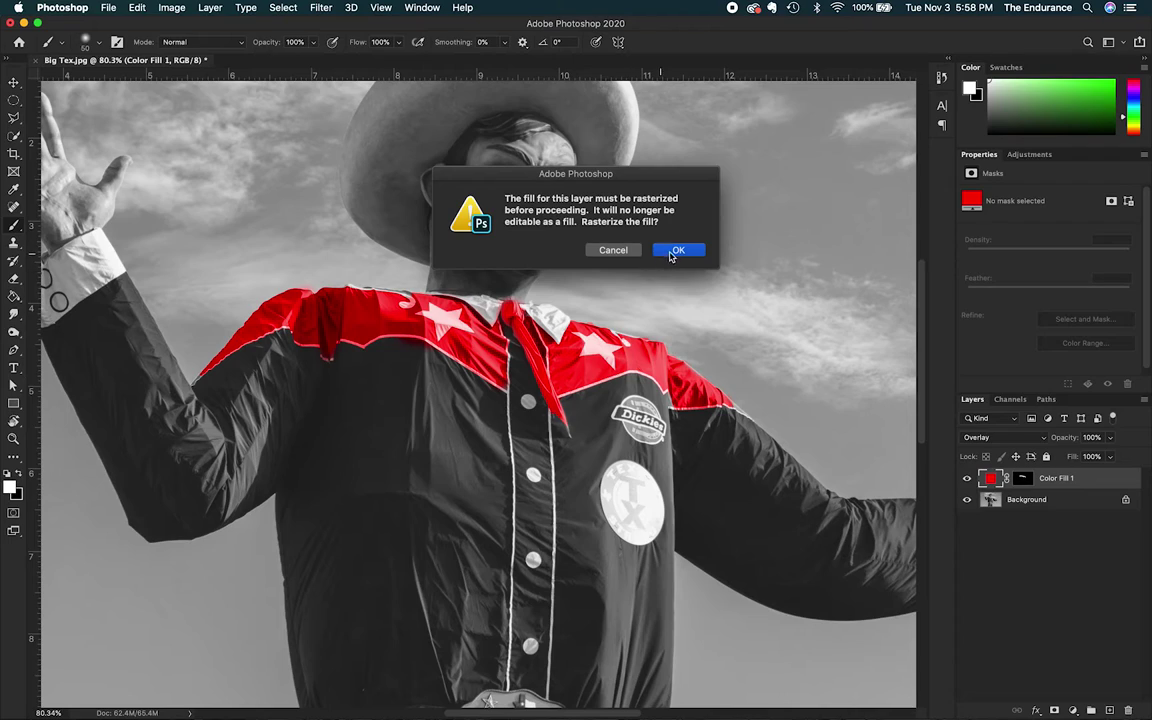
pyautogui.click(628, 252)
pyautogui.click(615, 250)
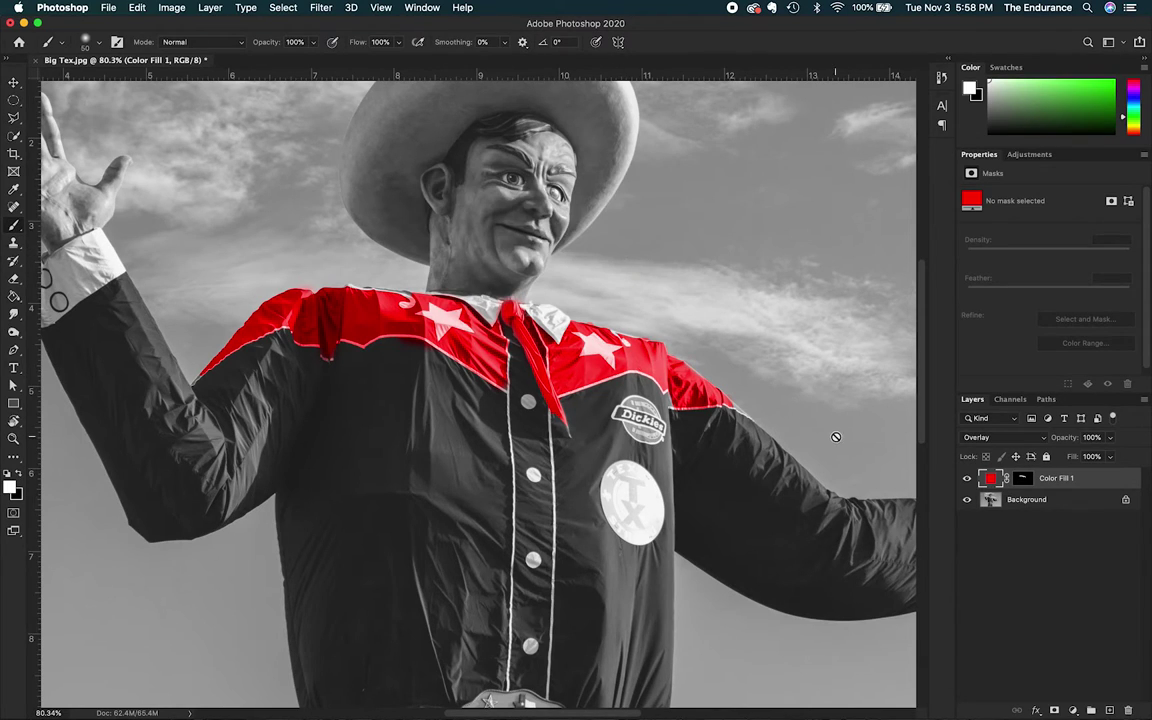
pyautogui.click(662, 369)
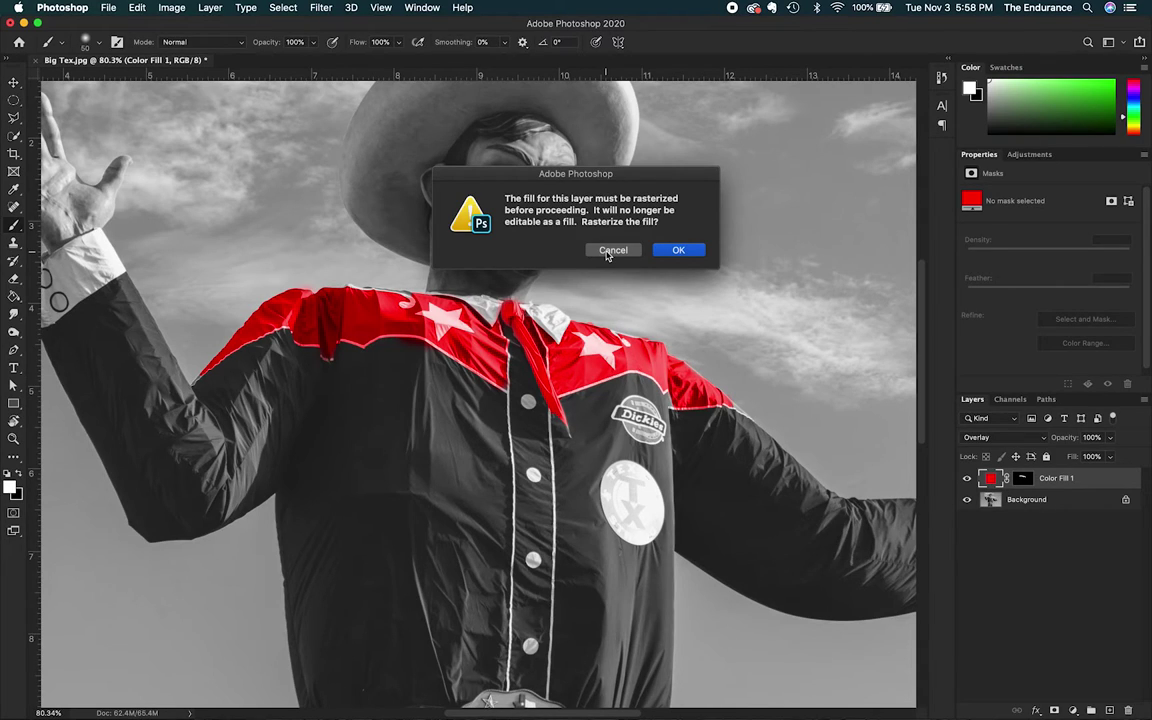
pyautogui.click(606, 251)
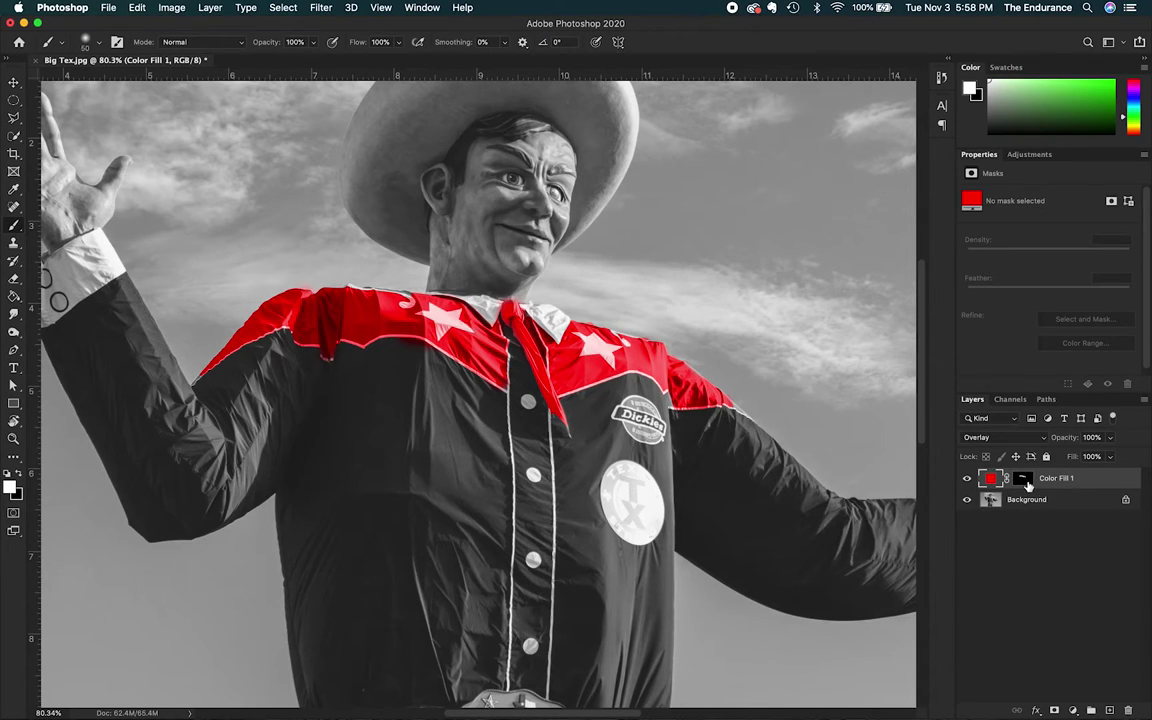
pyautogui.click(1024, 480)
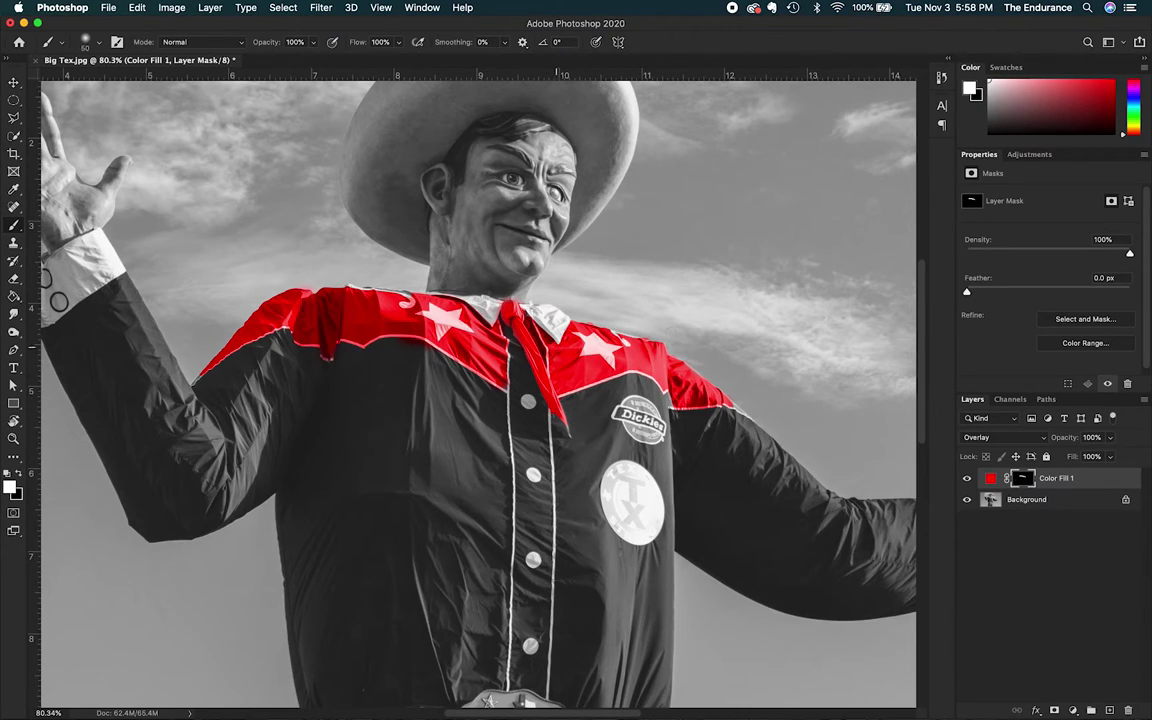
pyautogui.click(990, 502)
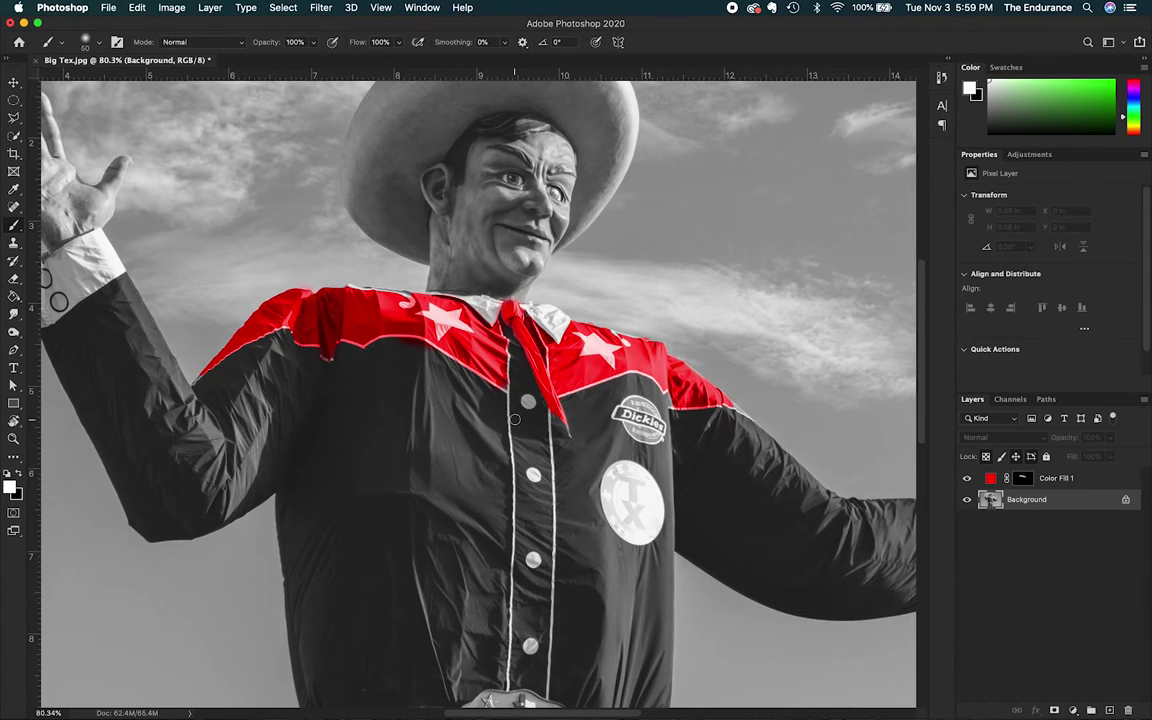
# - Quick Select the shirt's body, placket and right arm
pyautogui.scroll(-5, 514, 419)
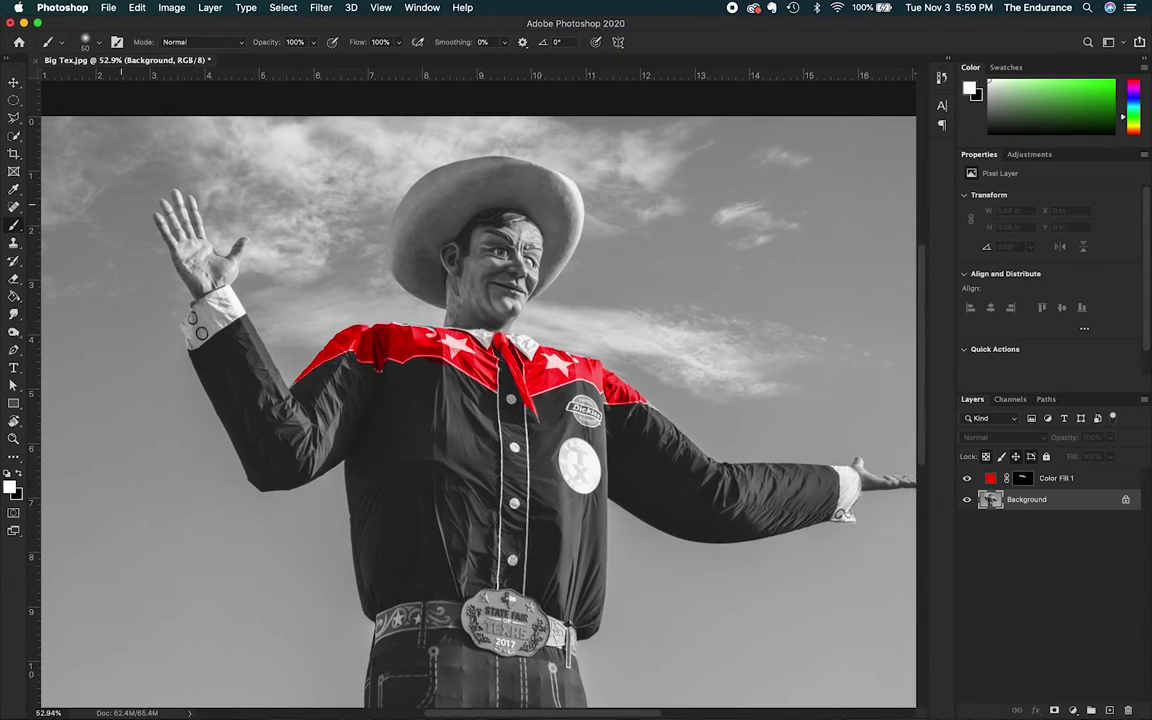
pyautogui.hotkey('ctrl', 'Up')
pyautogui.hotkey('ctrl', 'Up')
pyautogui.click(14, 137)
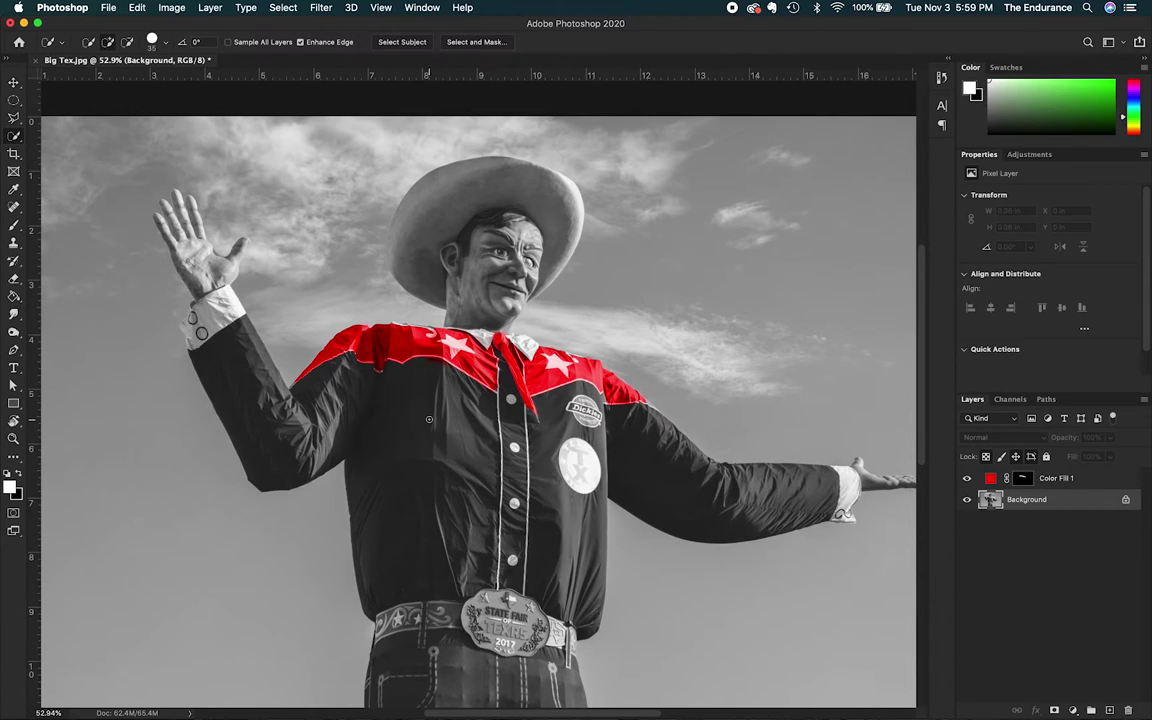
pyautogui.moveTo(304, 354)
pyautogui.mouseDown()
pyautogui.moveTo(324, 407)
pyautogui.moveTo(470, 460)
pyautogui.moveTo(546, 446)
pyautogui.mouseUp()
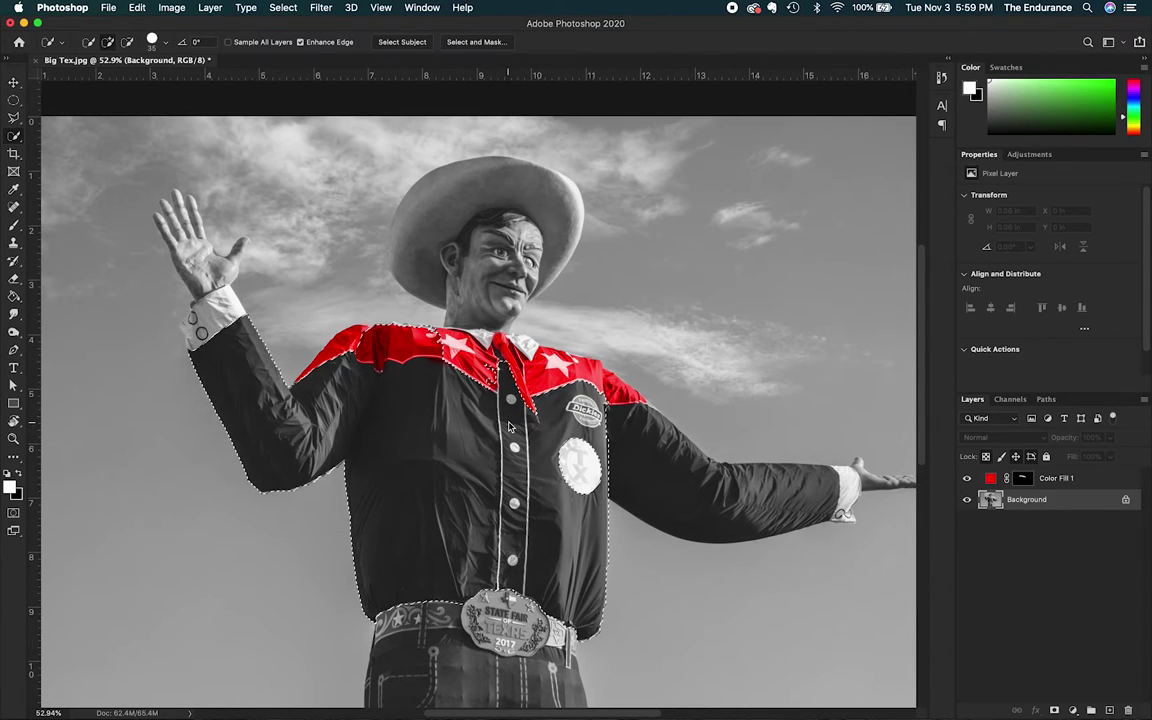
pyautogui.click(652, 444)
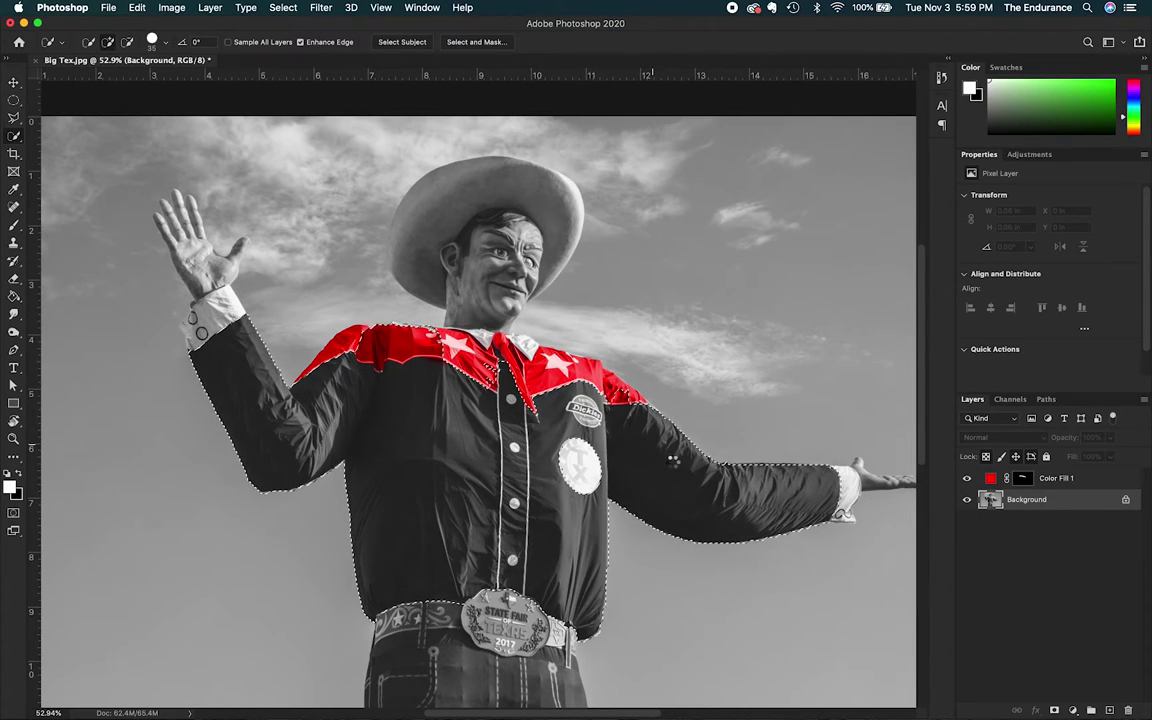
# - Add a blue #0500e6 Solid Color fill layer over the shirt and blend it in Overlay
pyautogui.click(1073, 712)
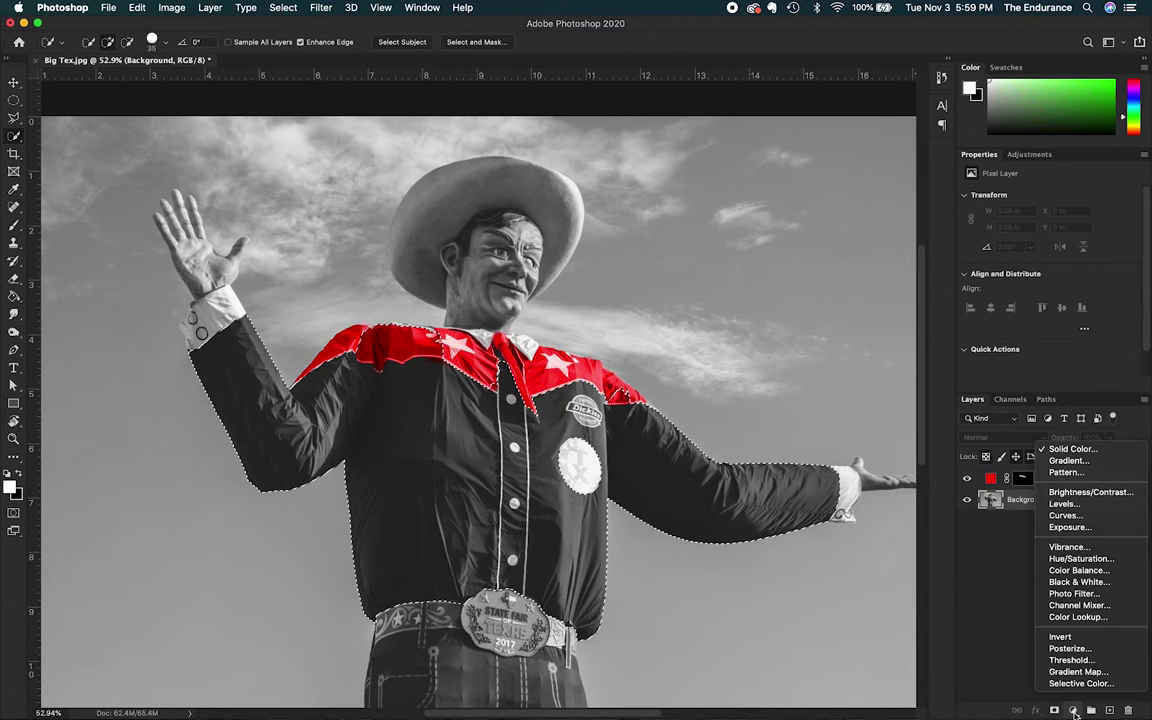
pyautogui.click(1080, 450)
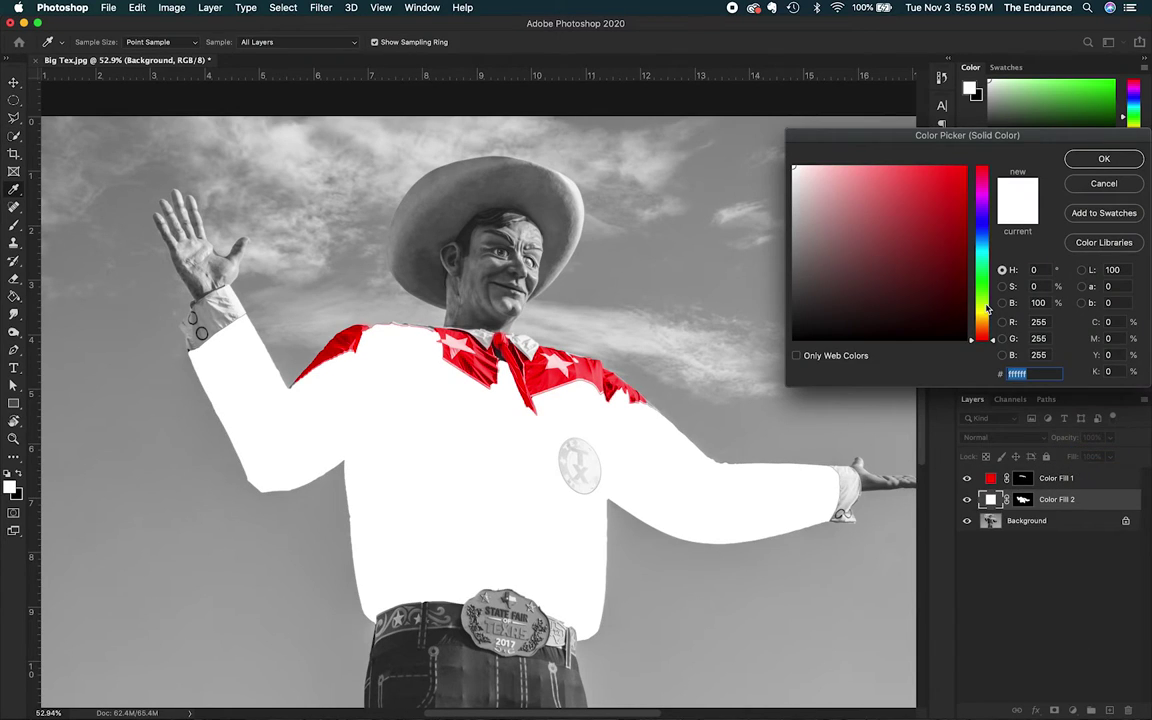
pyautogui.moveTo(985, 237); pyautogui.dragTo(965, 183)
pyautogui.click(968, 215)
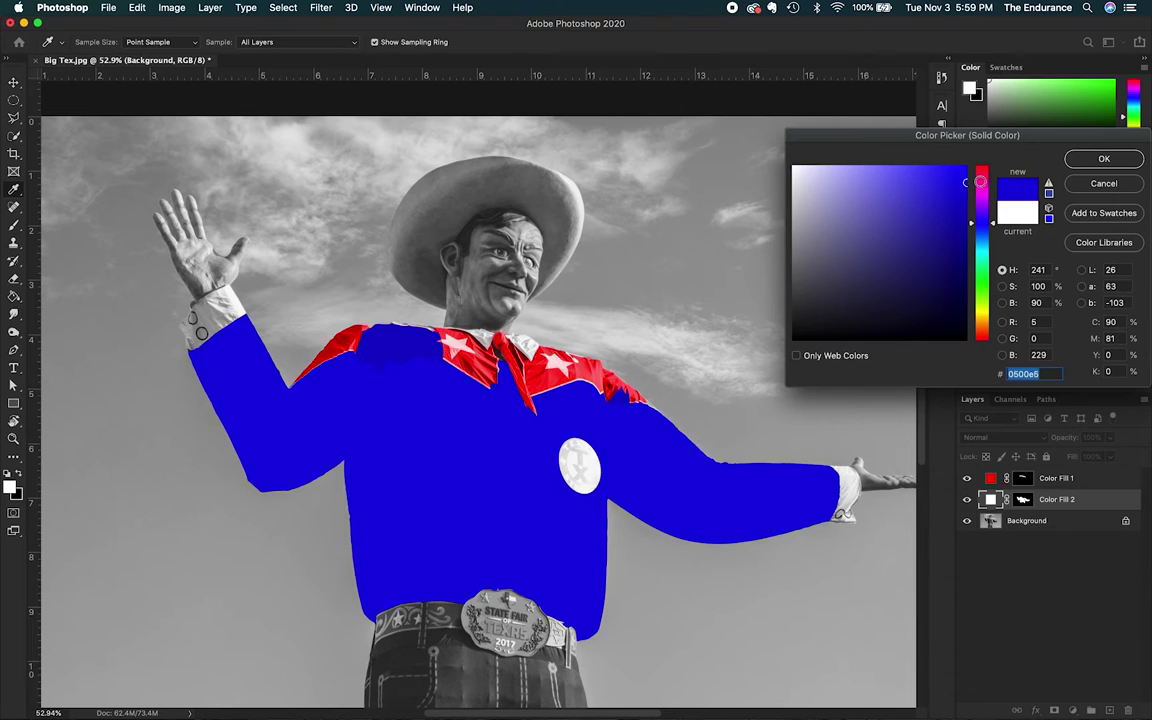
pyautogui.click(1100, 160)
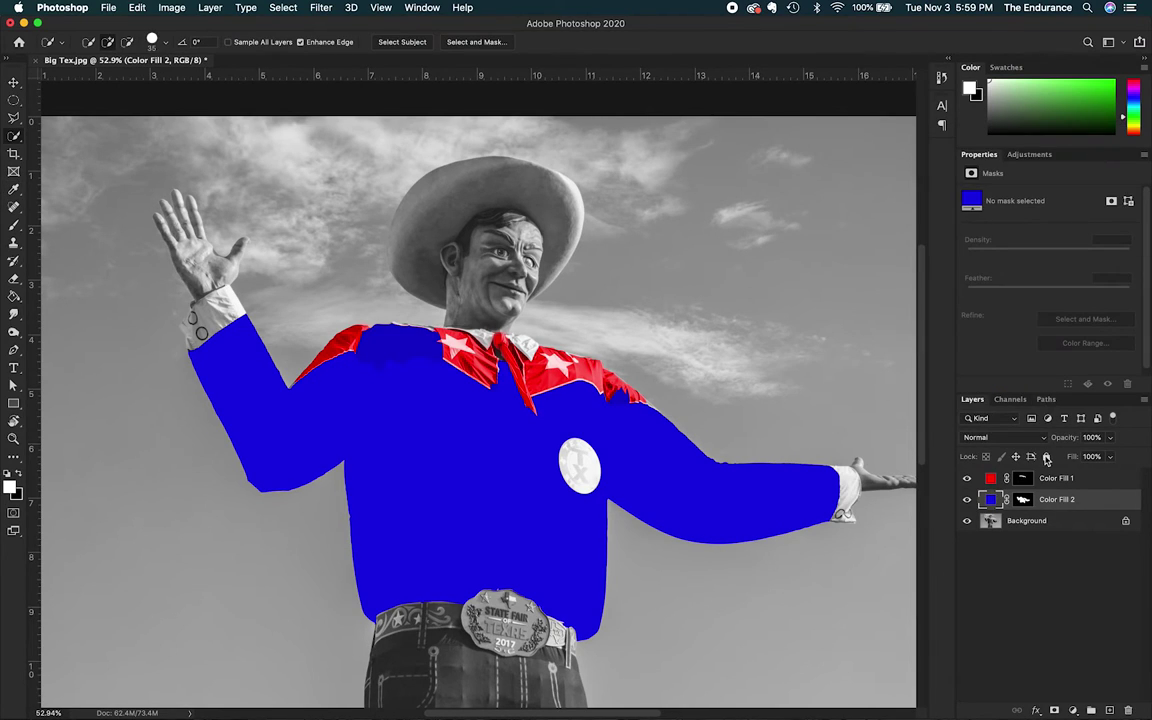
pyautogui.click(1045, 439)
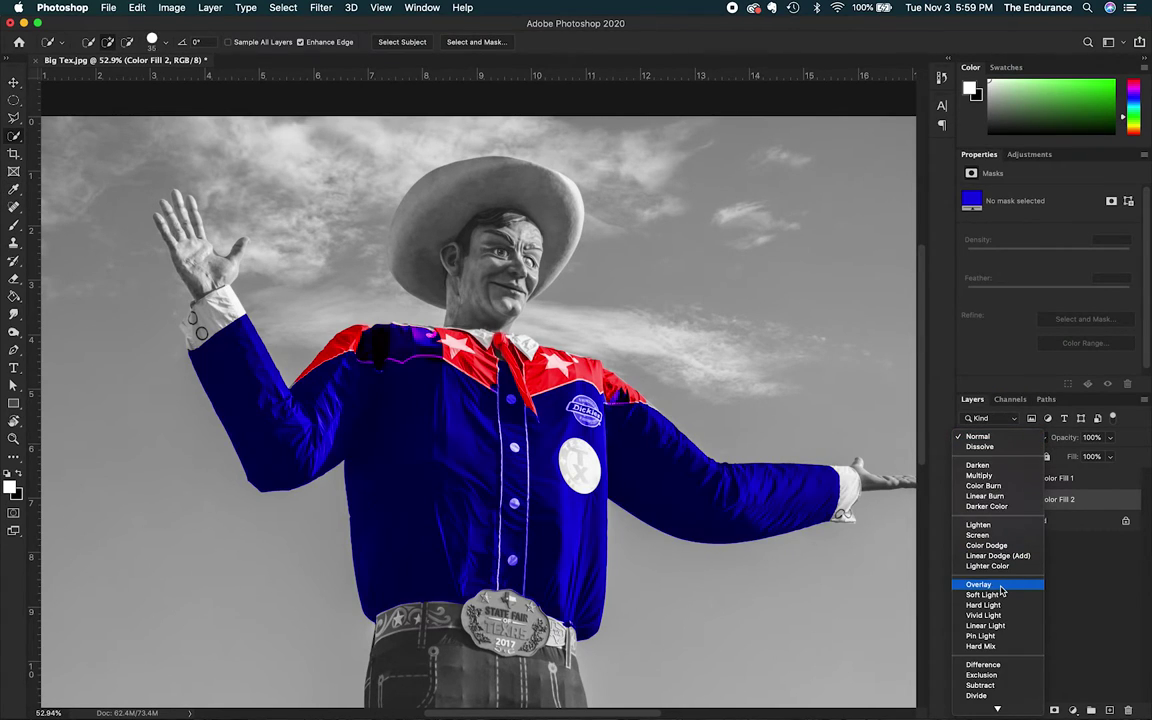
pyautogui.click(1000, 585)
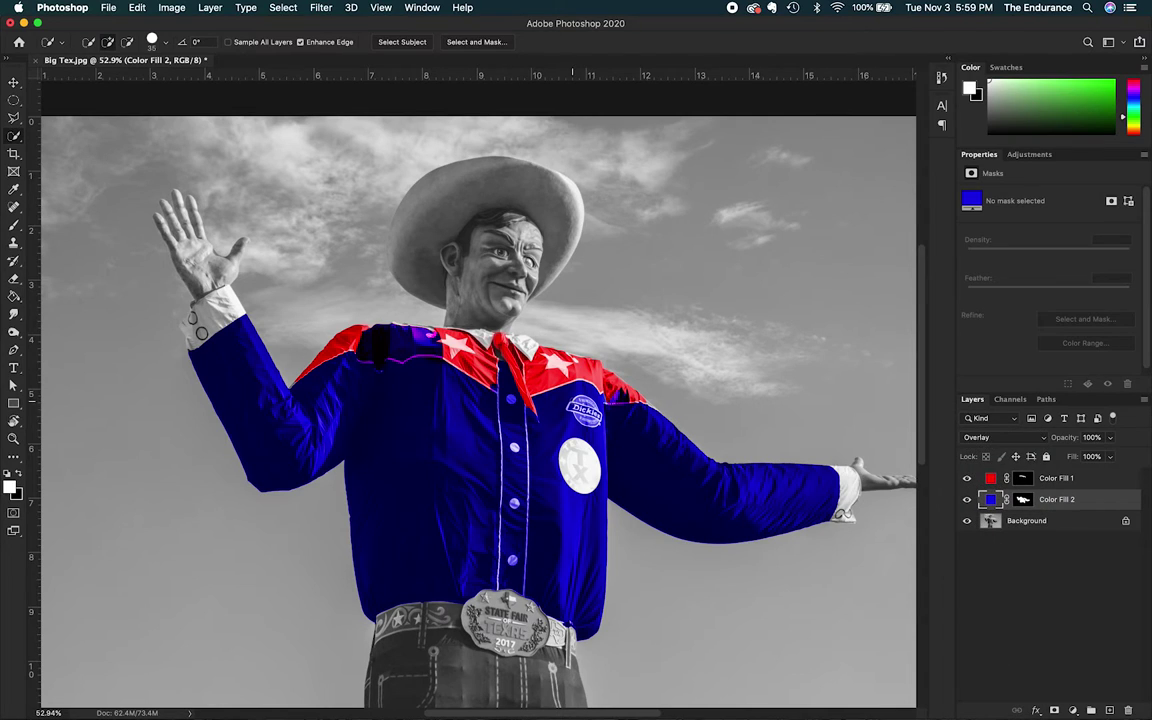
pyautogui.scroll(3, 319, 301)
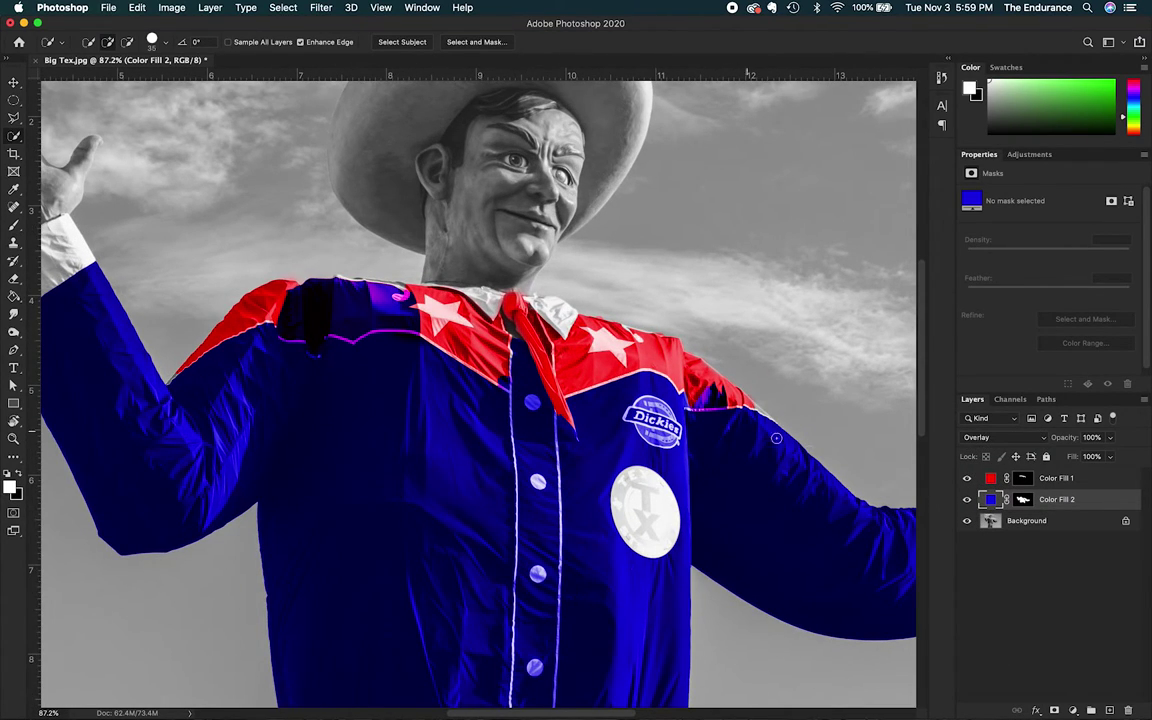
# - Paint black on Color Fill 2's mask, shrinking the brush to 70, to clear blue off the yoke
pyautogui.click(1022, 500)
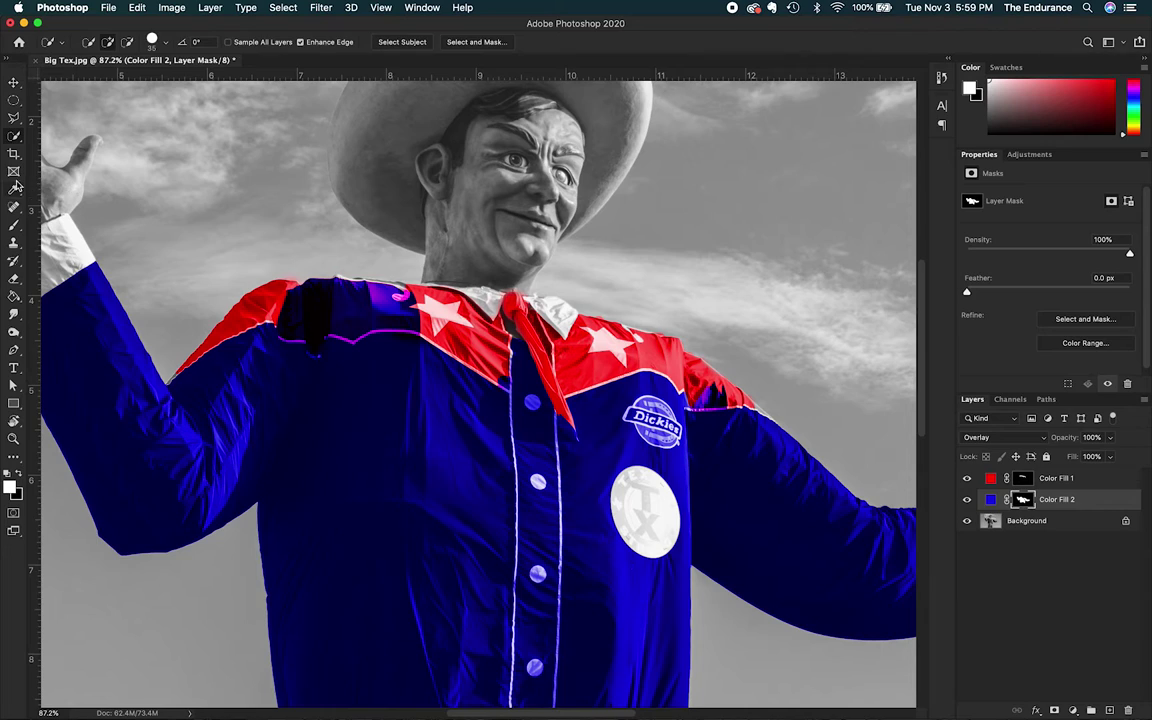
pyautogui.click(15, 228)
pyautogui.click(20, 476)
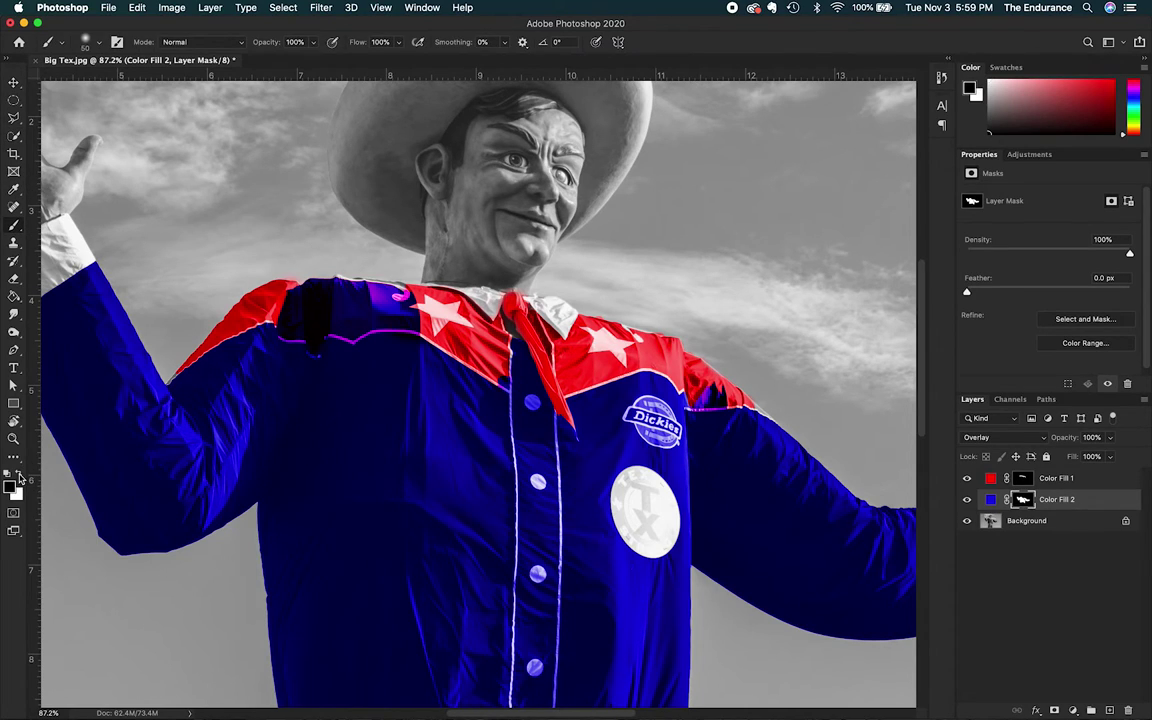
pyautogui.moveTo(398, 294)
pyautogui.mouseDown()
pyautogui.moveTo(296, 291)
pyautogui.moveTo(314, 290)
pyautogui.moveTo(317, 305)
pyautogui.moveTo(396, 272)
pyautogui.mouseUp()
pyautogui.moveTo(400, 318); pyautogui.dragTo(295, 313)
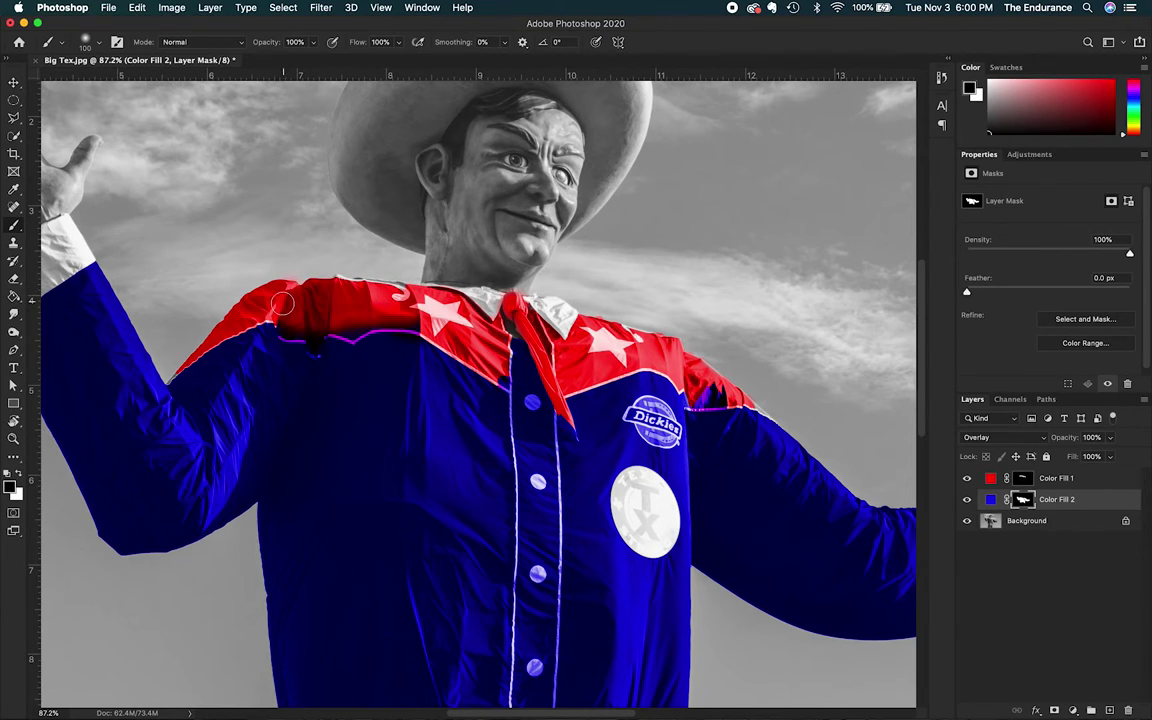
pyautogui.moveTo(294, 330)
pyautogui.mouseDown()
pyautogui.moveTo(350, 330)
pyautogui.moveTo(317, 298)
pyautogui.moveTo(345, 293)
pyautogui.moveTo(436, 325)
pyautogui.mouseUp()
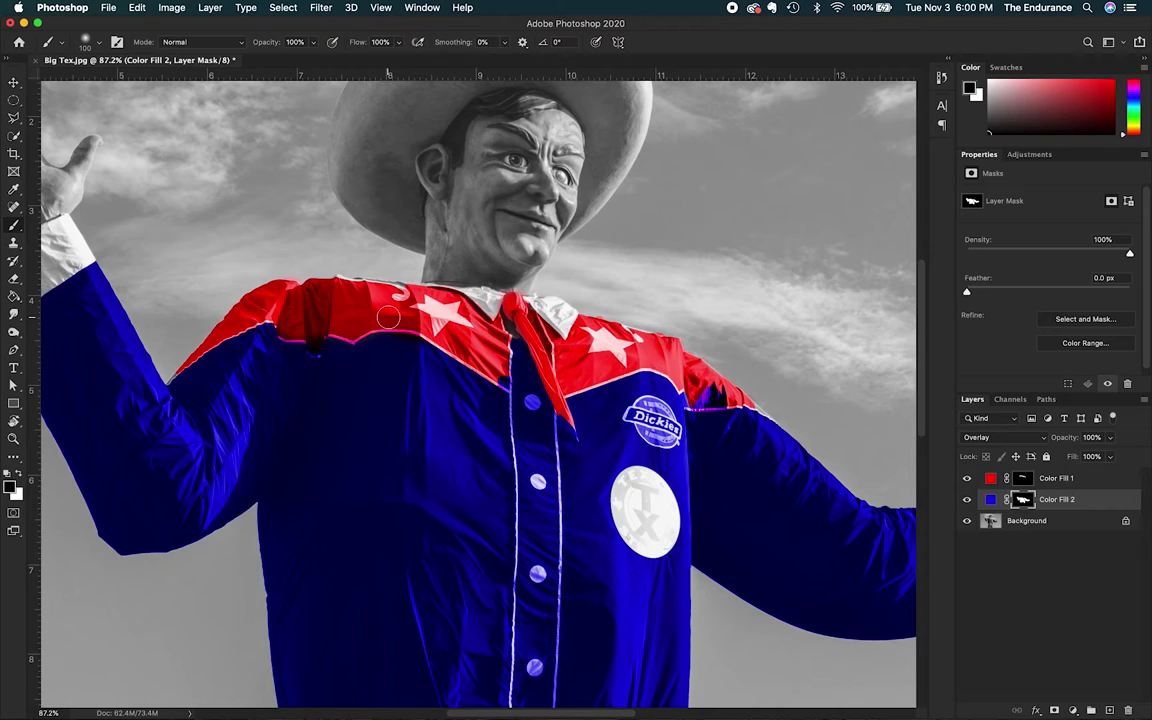
pyautogui.press('[')
pyautogui.press('[')
pyautogui.press('[')
pyautogui.moveTo(314, 348)
pyautogui.mouseDown()
pyautogui.moveTo(333, 291)
pyautogui.moveTo(349, 344)
pyautogui.moveTo(350, 320)
pyautogui.moveTo(353, 335)
pyautogui.moveTo(385, 319)
pyautogui.mouseUp()
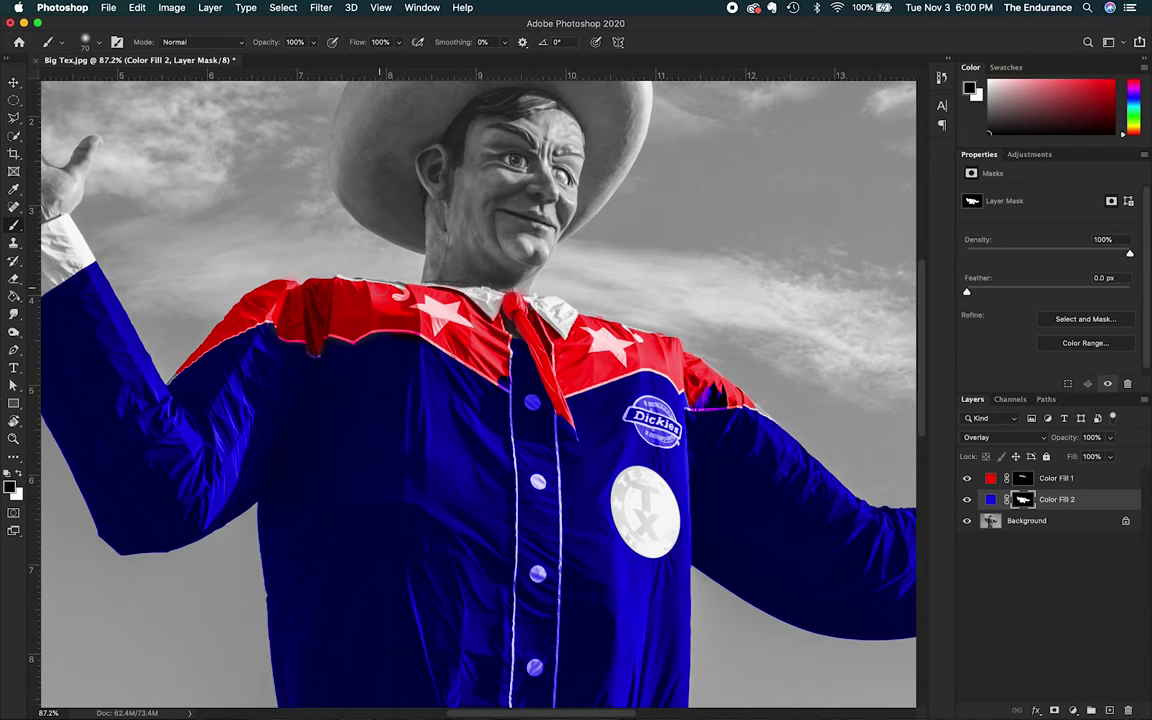
pyautogui.scroll(5, 500, 400)
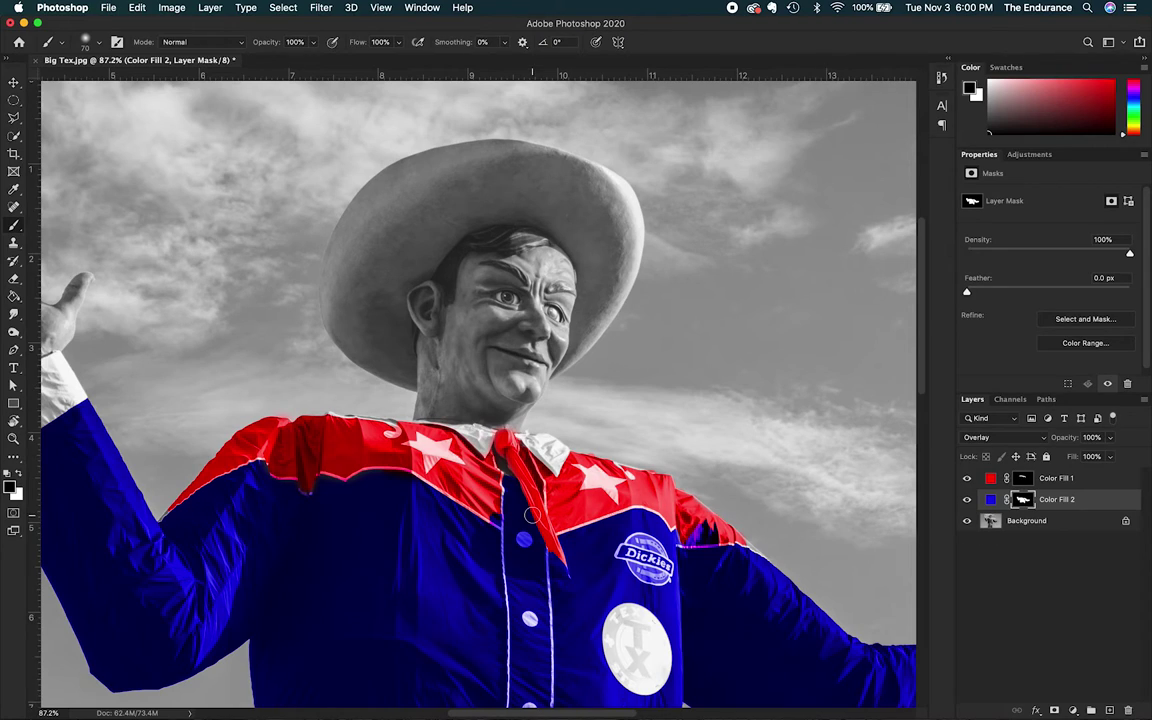
pyautogui.moveTo(696, 540); pyautogui.dragTo(706, 530)
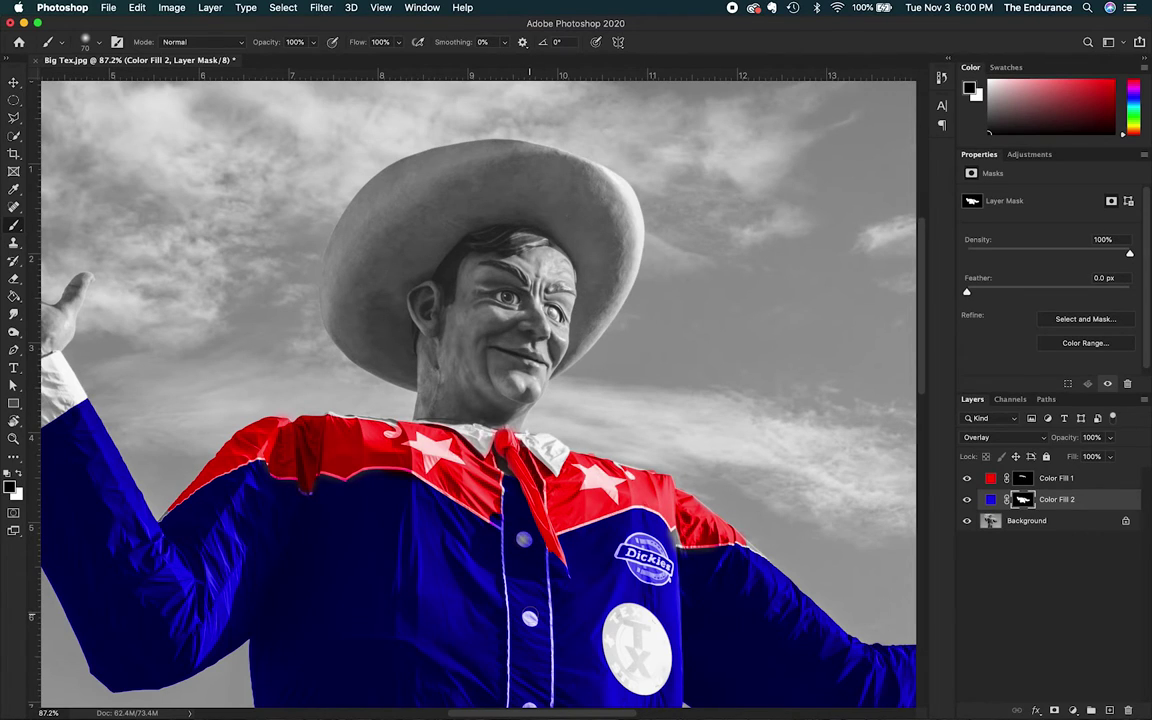
pyautogui.scroll(-5, 476, 550)
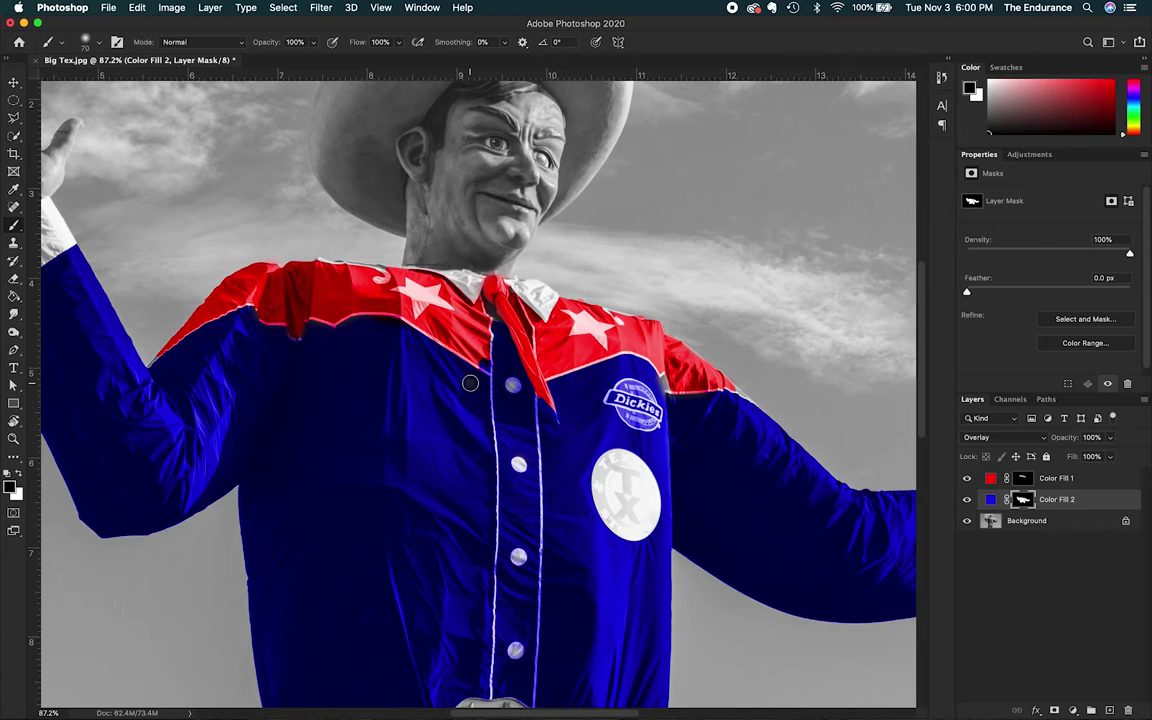
pyautogui.moveTo(470, 383)
pyautogui.mouseDown()
pyautogui.moveTo(463, 398)
pyautogui.moveTo(448, 359)
pyautogui.moveTo(430, 345)
pyautogui.moveTo(422, 356)
pyautogui.moveTo(435, 370)
pyautogui.moveTo(430, 351)
pyautogui.mouseUp()
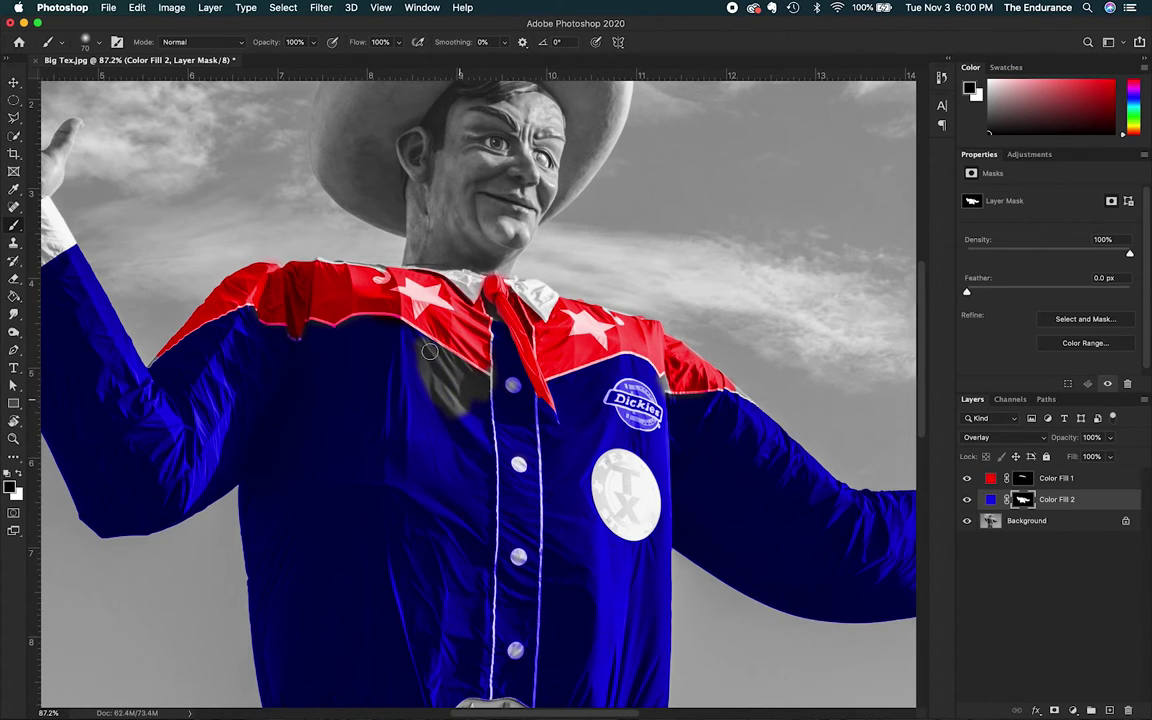
pyautogui.click(18, 476)
pyautogui.moveTo(380, 338)
pyautogui.mouseDown()
pyautogui.moveTo(426, 373)
pyautogui.moveTo(382, 312)
pyautogui.moveTo(468, 385)
pyautogui.moveTo(400, 339)
pyautogui.mouseUp()
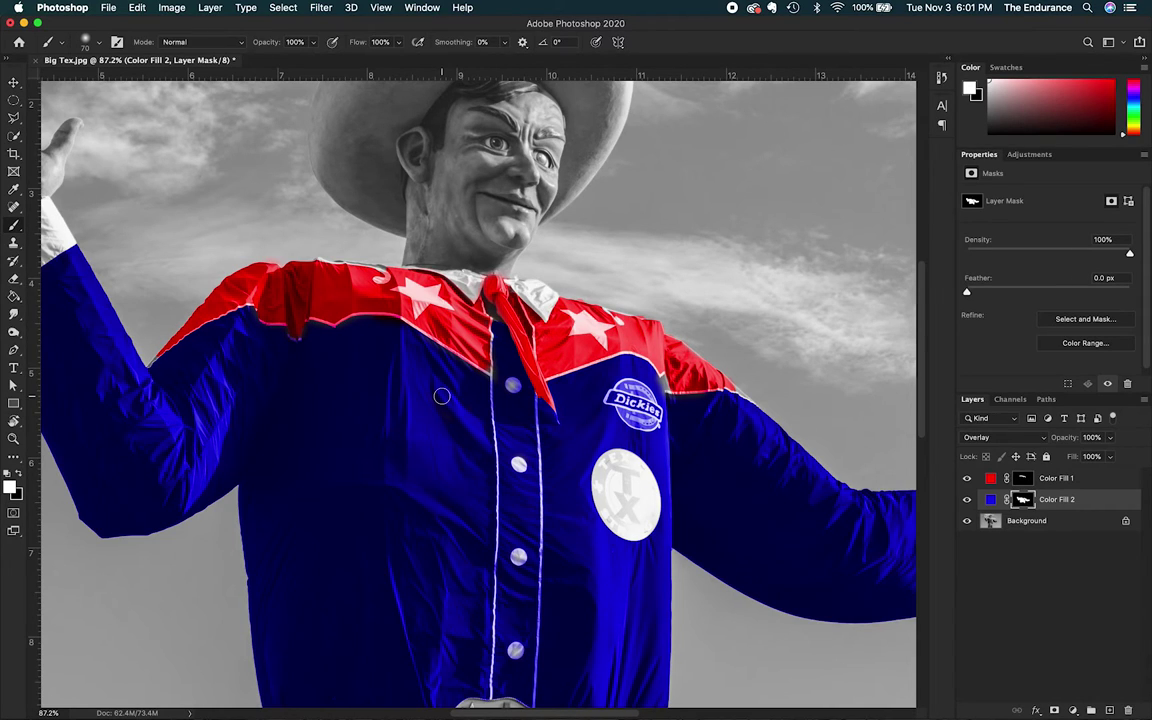
pyautogui.scroll(5, 441, 396)
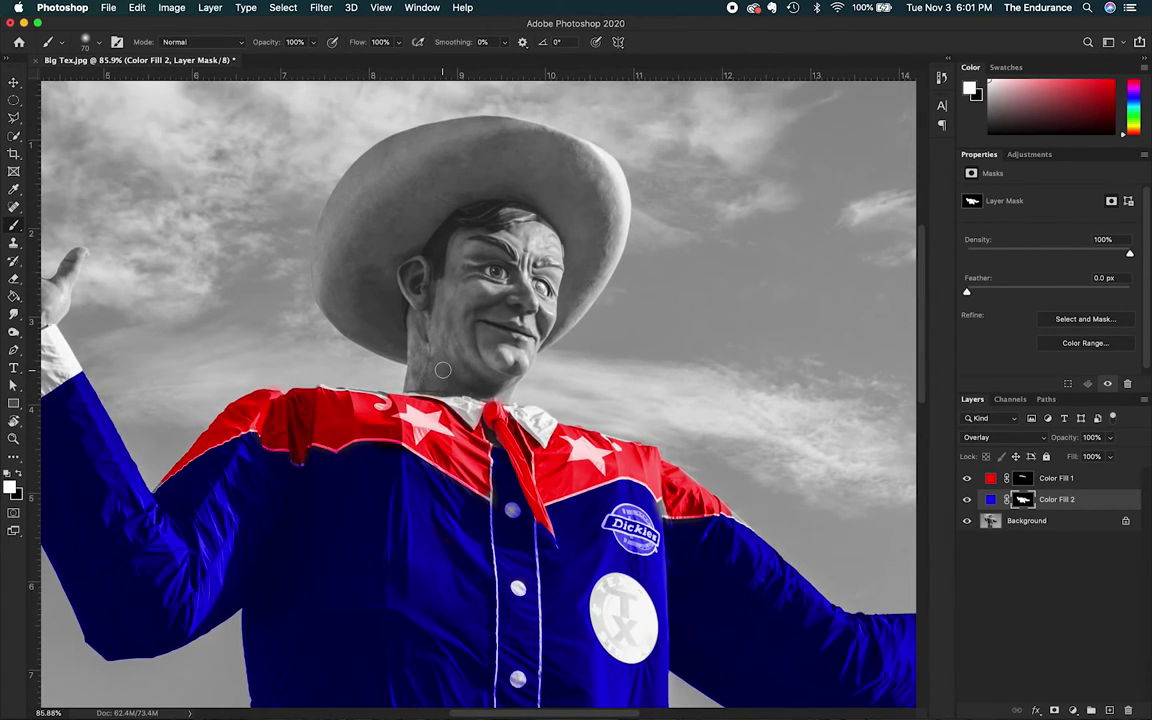
pyautogui.scroll(2, 442, 370)
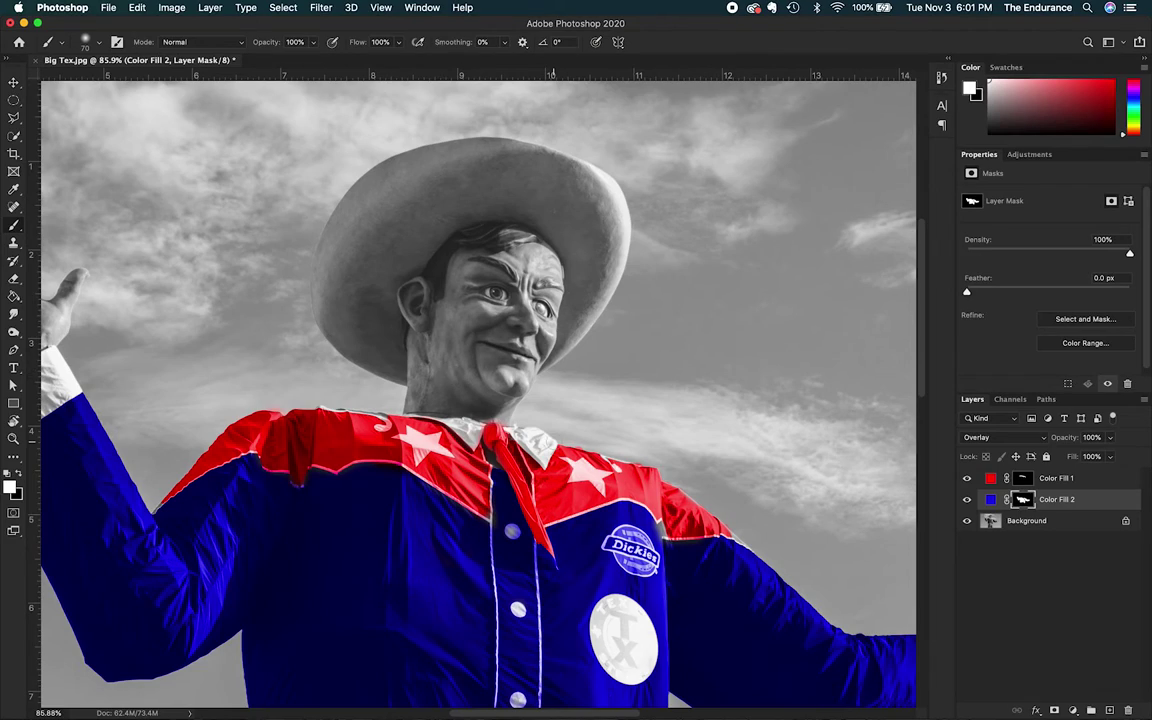
pyautogui.hotkey('ctrl', 'Up')
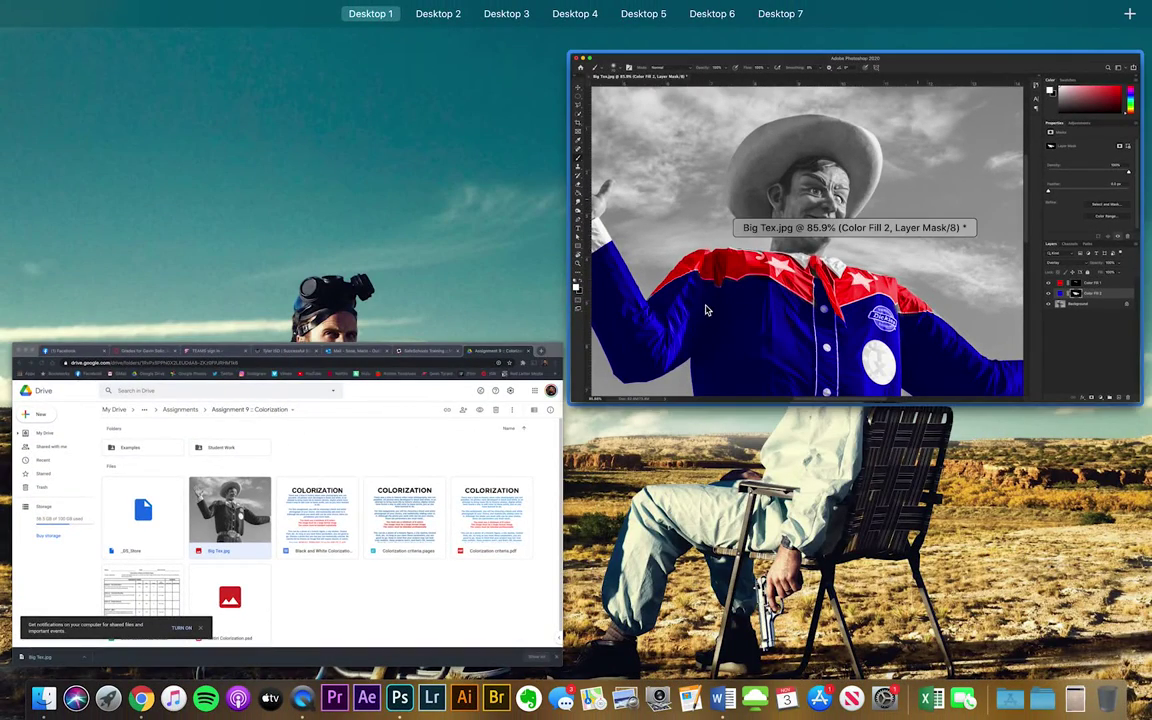
pyautogui.click(634, 270)
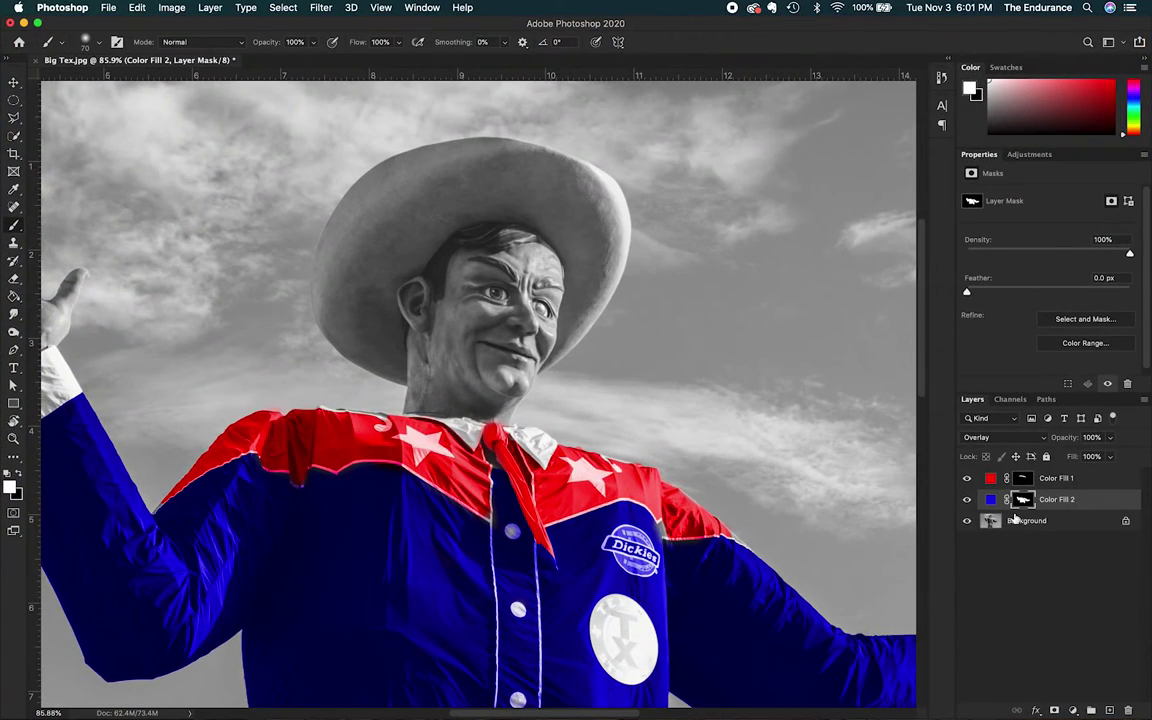
# - On the Background layer, Quick Select the statue's hat and head
pyautogui.click(991, 522)
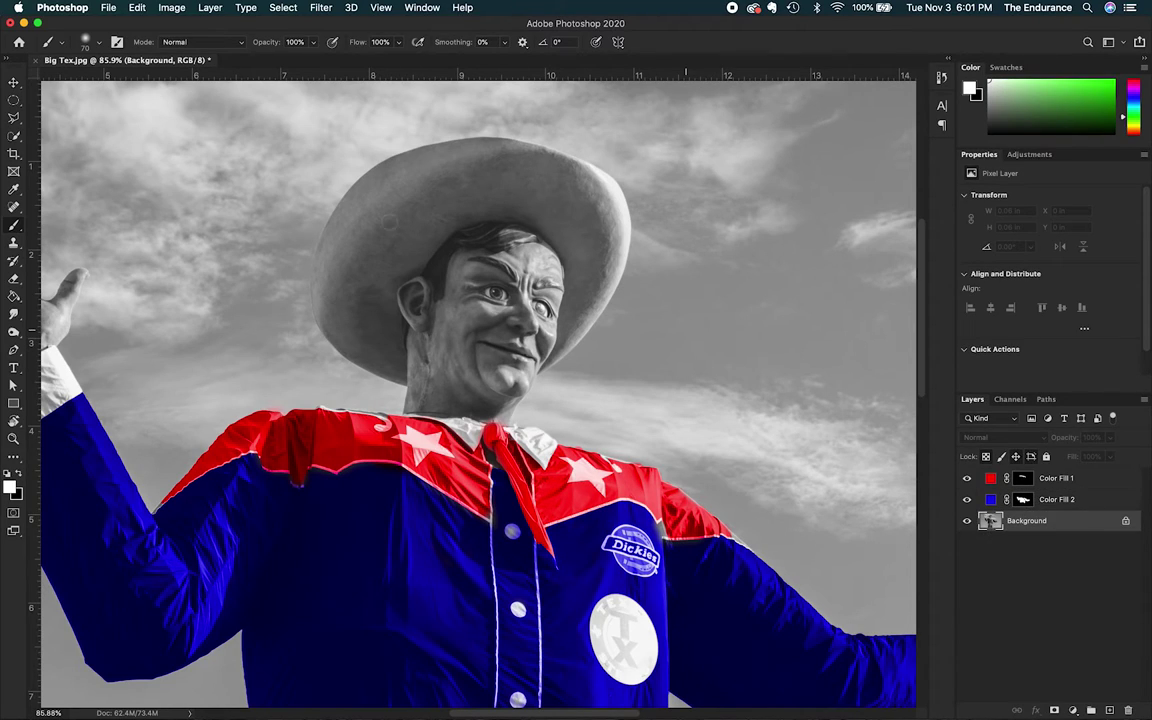
pyautogui.click(14, 135)
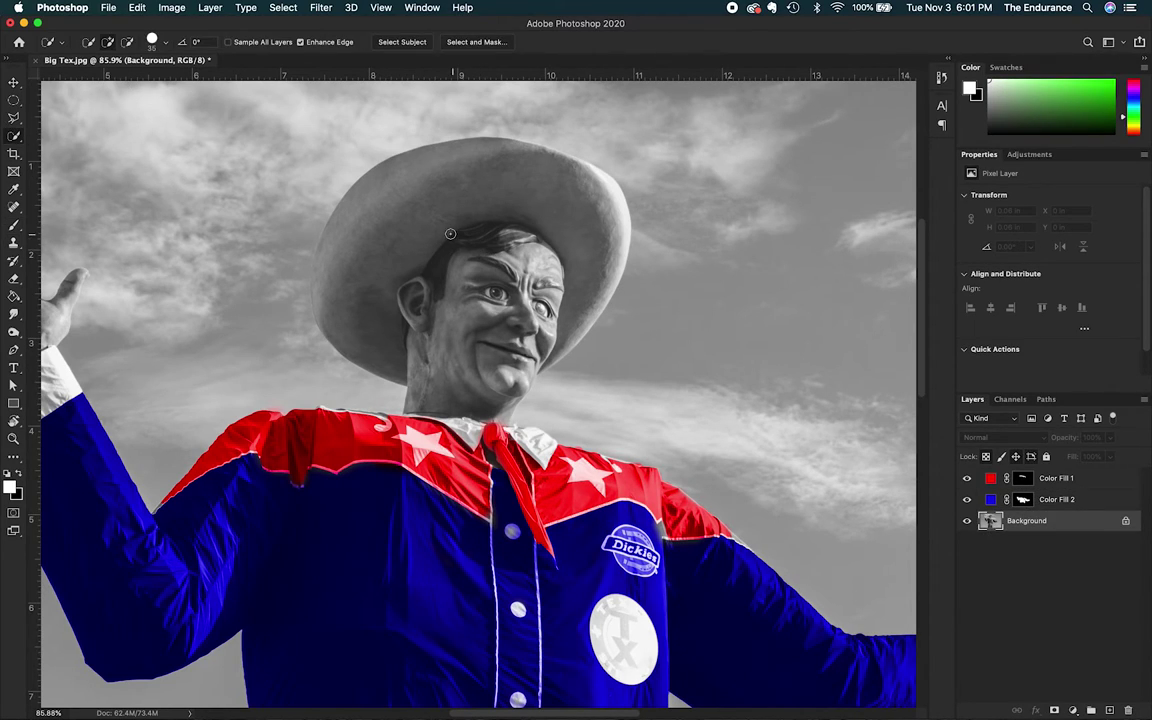
pyautogui.moveTo(399, 174)
pyautogui.mouseDown()
pyautogui.moveTo(446, 204)
pyautogui.moveTo(328, 204)
pyautogui.moveTo(363, 238)
pyautogui.mouseUp()
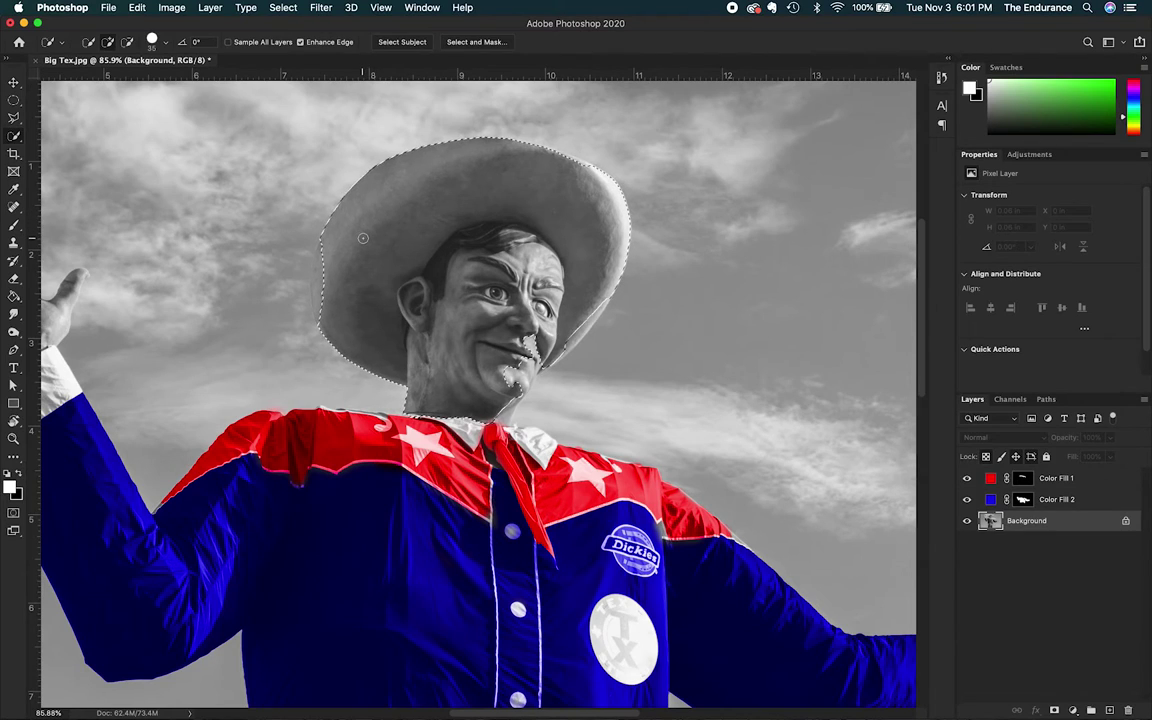
# - Add a light orange #f0af51 Solid Color fill layer over the selection, blended in Overlay
pyautogui.click(1073, 711)
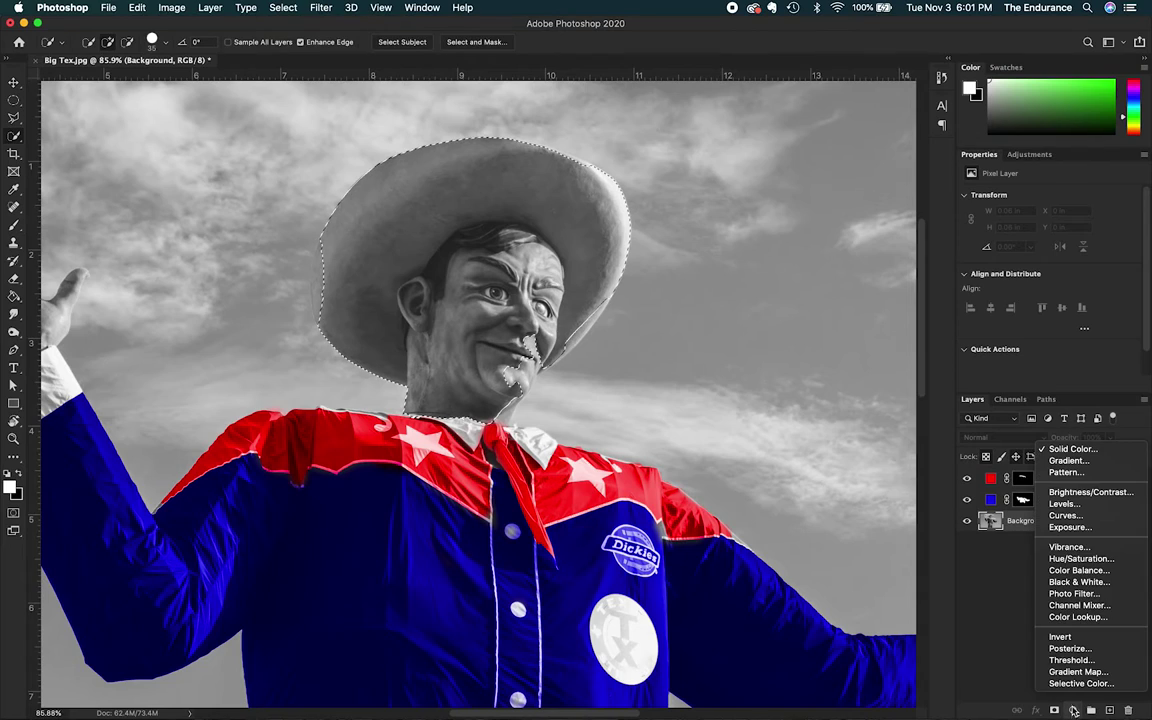
pyautogui.click(1072, 449)
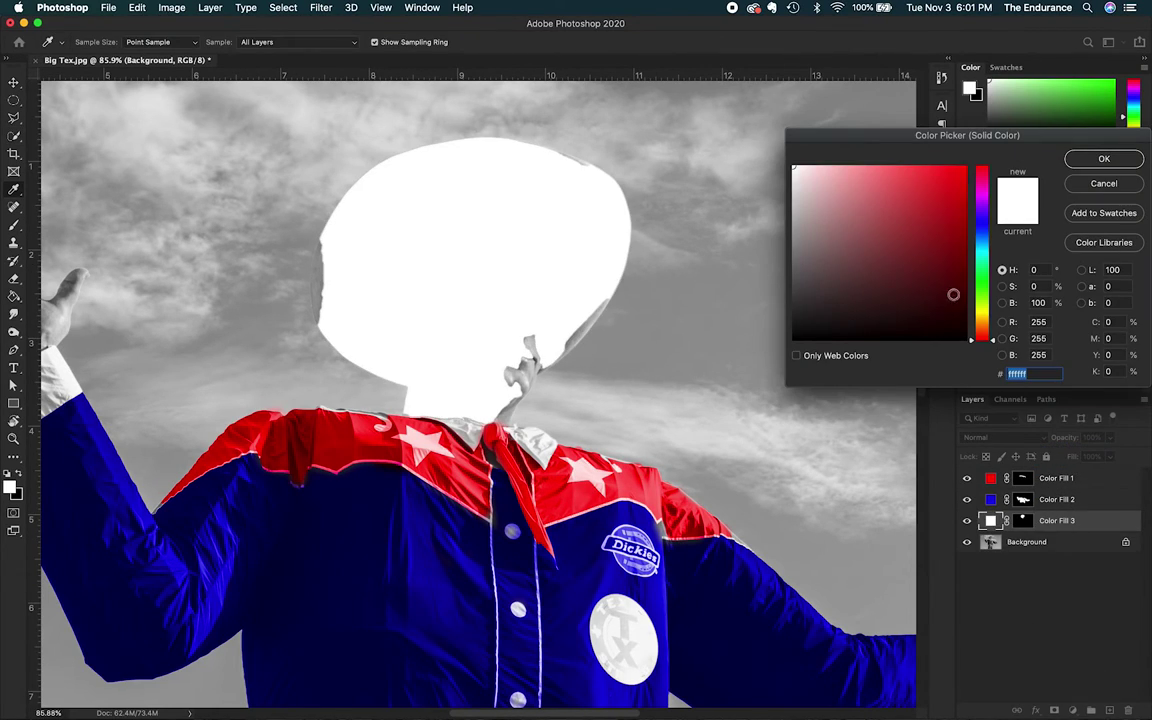
pyautogui.click(938, 231)
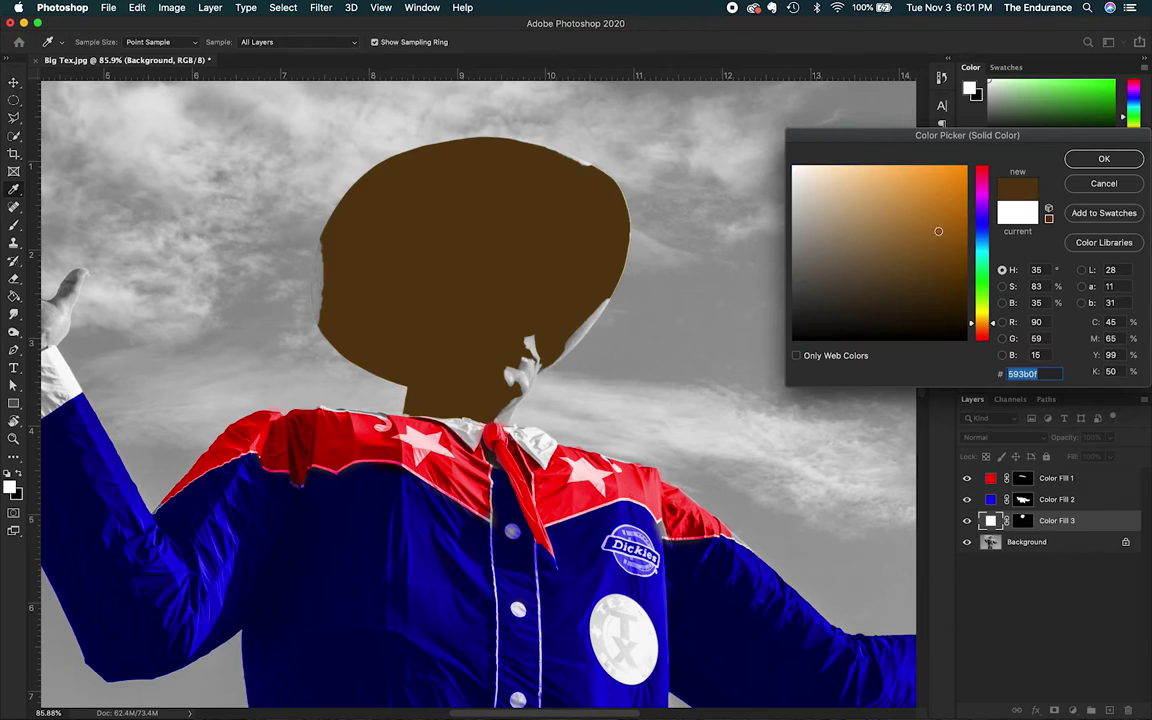
pyautogui.moveTo(938, 231); pyautogui.dragTo(907, 176)
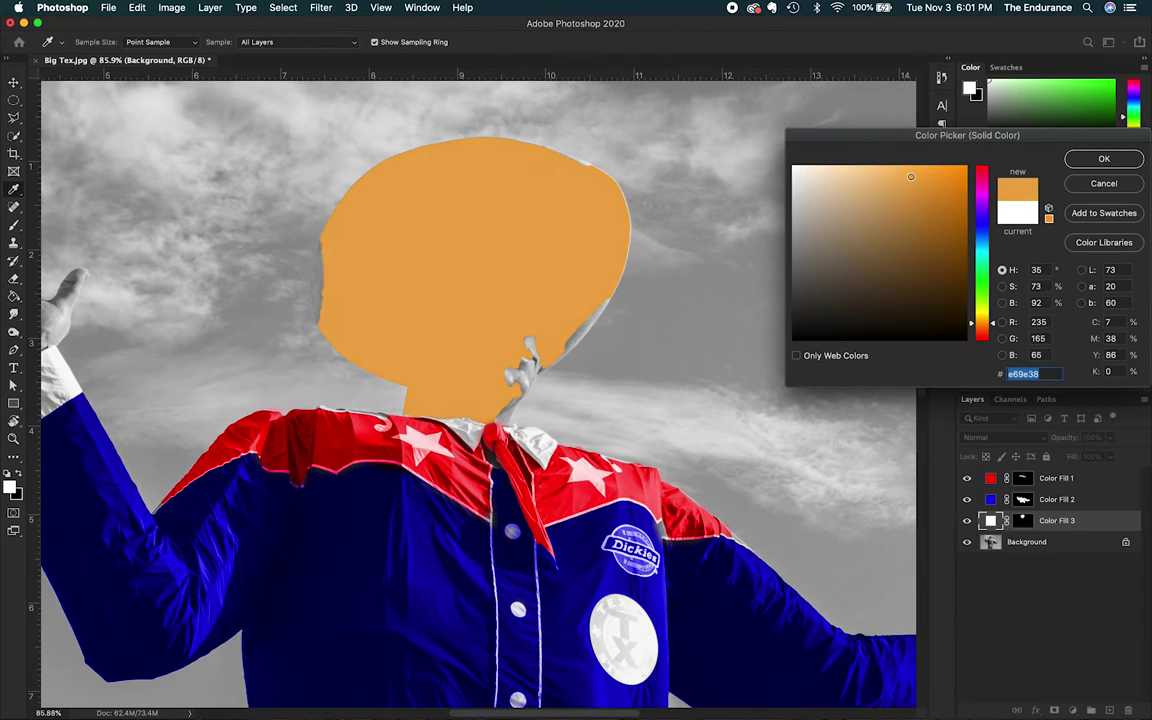
pyautogui.click(1096, 162)
pyautogui.click(1000, 437)
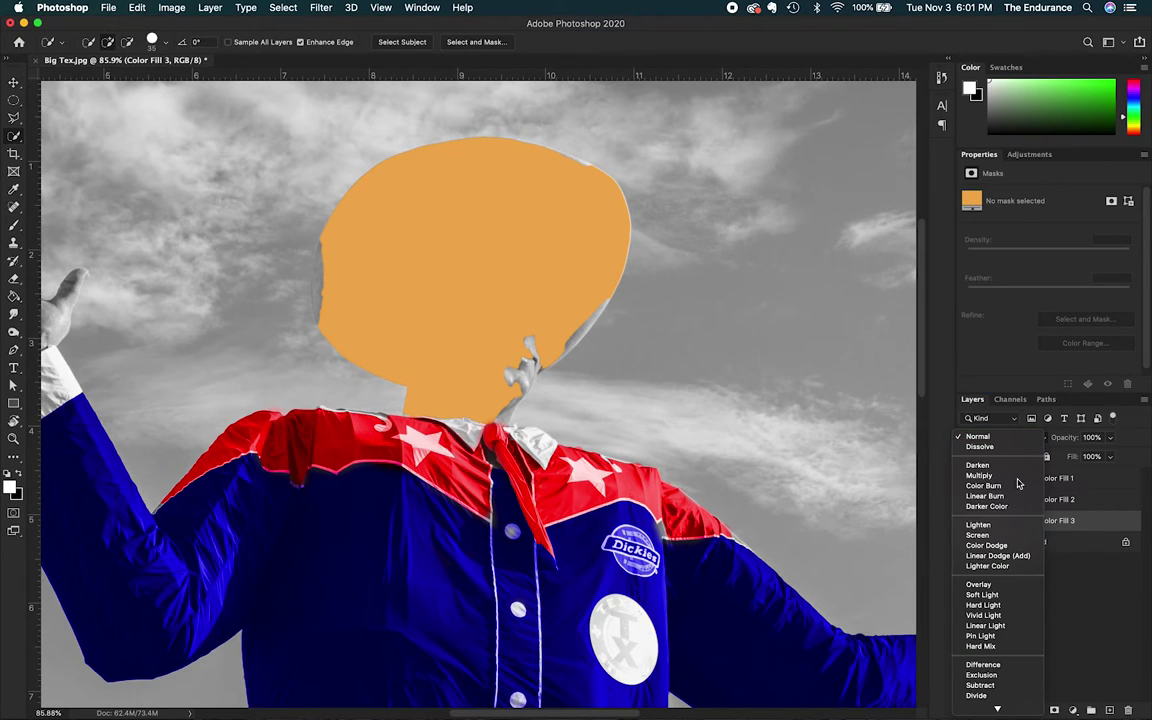
pyautogui.click(991, 585)
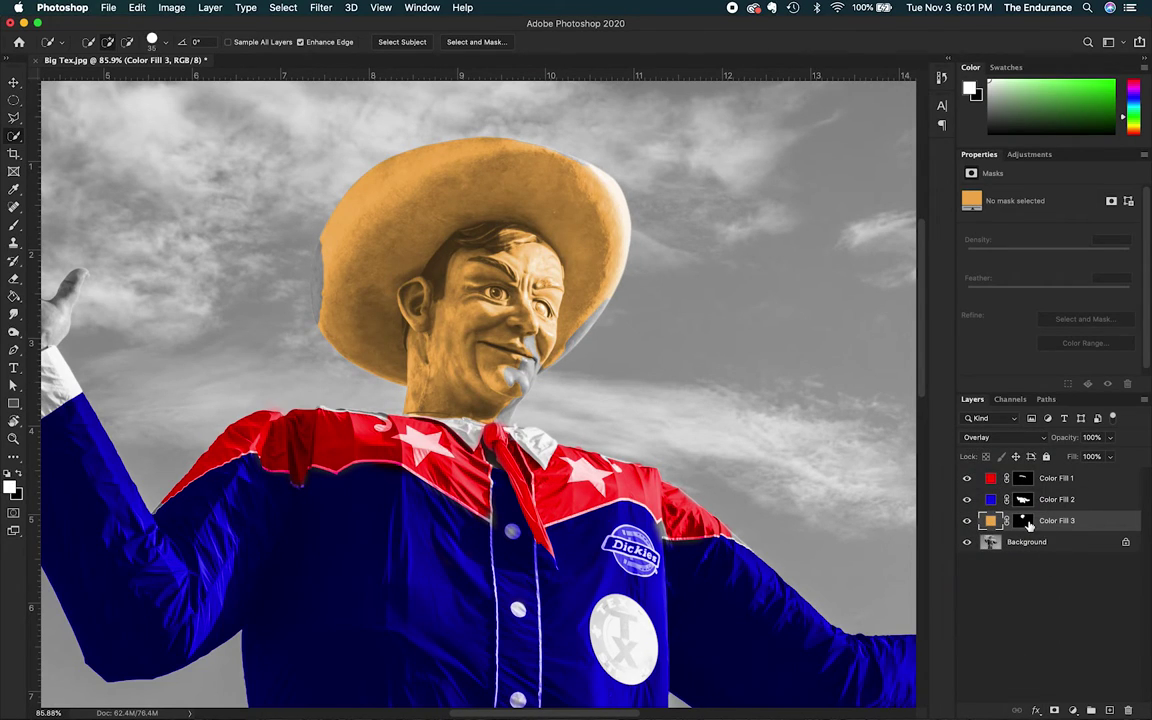
# - Paint black at brush size 130 in Color Fill 3's mask to remove orange from the face, hair and ear
pyautogui.click(1022, 520)
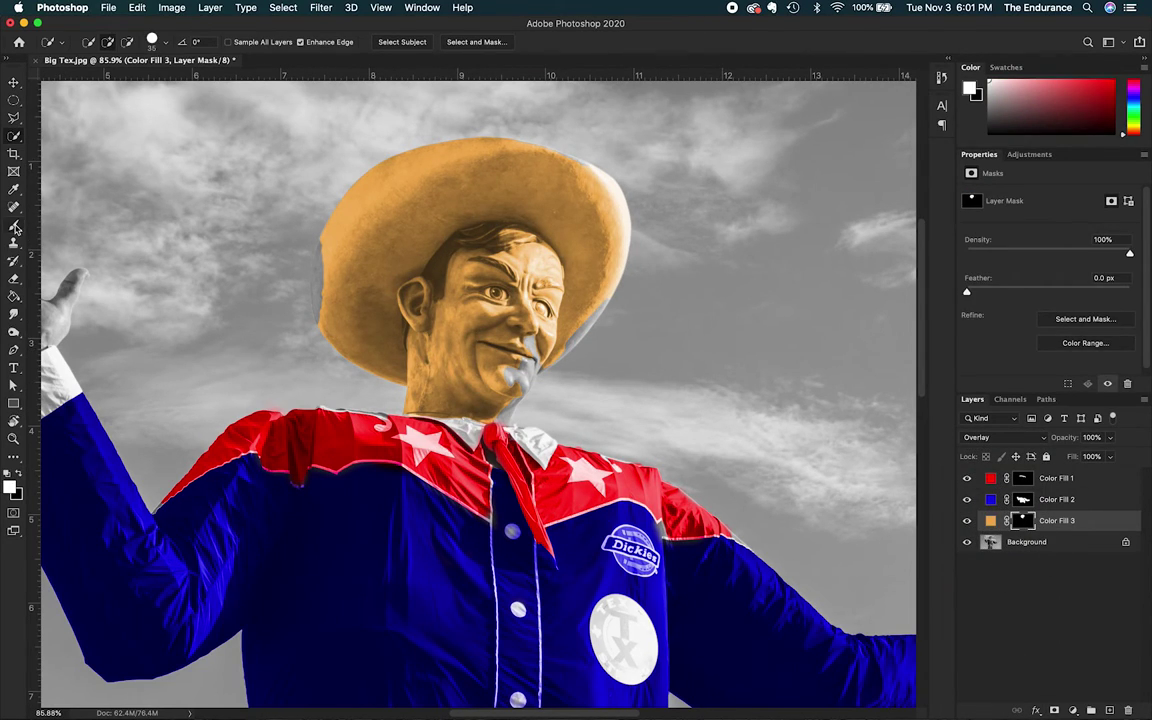
pyautogui.press('b')
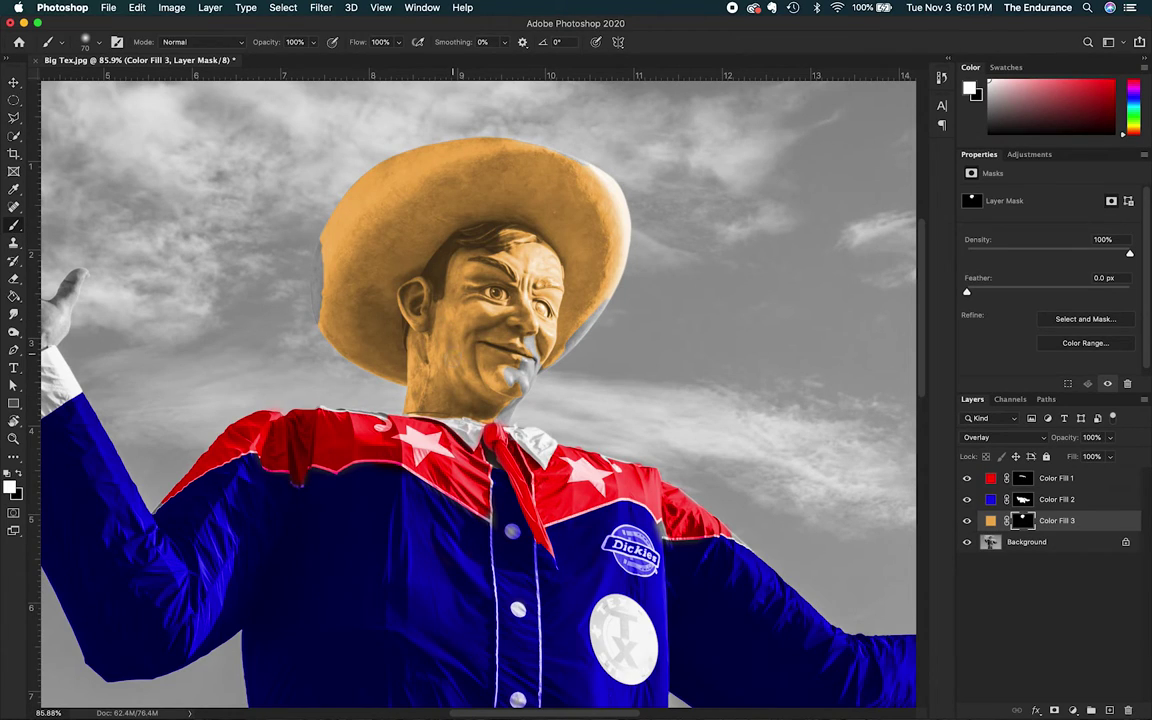
pyautogui.press('x')
pyautogui.moveTo(444, 285)
pyautogui.mouseDown()
pyautogui.moveTo(425, 300)
pyautogui.moveTo(415, 285)
pyautogui.moveTo(455, 262)
pyautogui.moveTo(440, 290)
pyautogui.moveTo(480, 300)
pyautogui.moveTo(471, 250)
pyautogui.mouseUp()
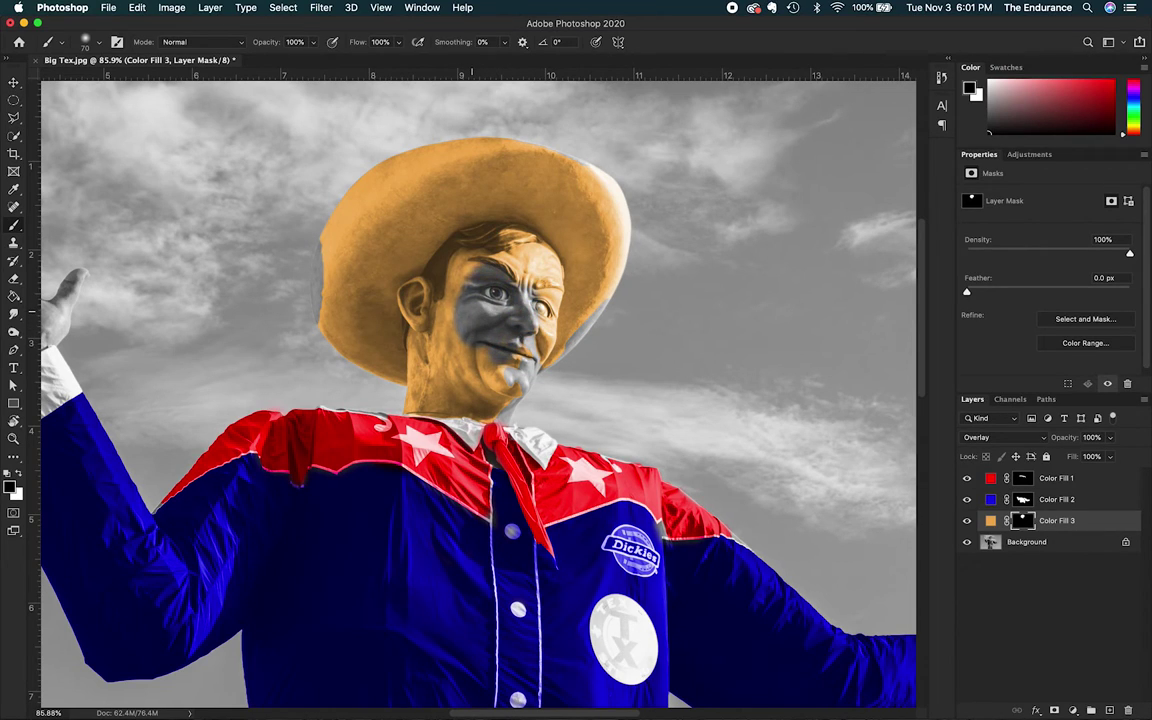
pyautogui.rightClick(482, 334)
pyautogui.click(600, 355)
pyautogui.write('130')
pyautogui.press('Return')
pyautogui.moveTo(500, 276)
pyautogui.mouseDown()
pyautogui.moveTo(432, 252)
pyautogui.moveTo(385, 300)
pyautogui.moveTo(418, 350)
pyautogui.moveTo(380, 350)
pyautogui.moveTo(405, 335)
pyautogui.moveTo(511, 402)
pyautogui.moveTo(478, 300)
pyautogui.moveTo(493, 275)
pyautogui.moveTo(486, 242)
pyautogui.moveTo(435, 235)
pyautogui.moveTo(465, 258)
pyautogui.moveTo(445, 215)
pyautogui.moveTo(490, 220)
pyautogui.moveTo(500, 255)
pyautogui.moveTo(462, 250)
pyautogui.moveTo(466, 275)
pyautogui.moveTo(455, 255)
pyautogui.moveTo(482, 243)
pyautogui.mouseUp()
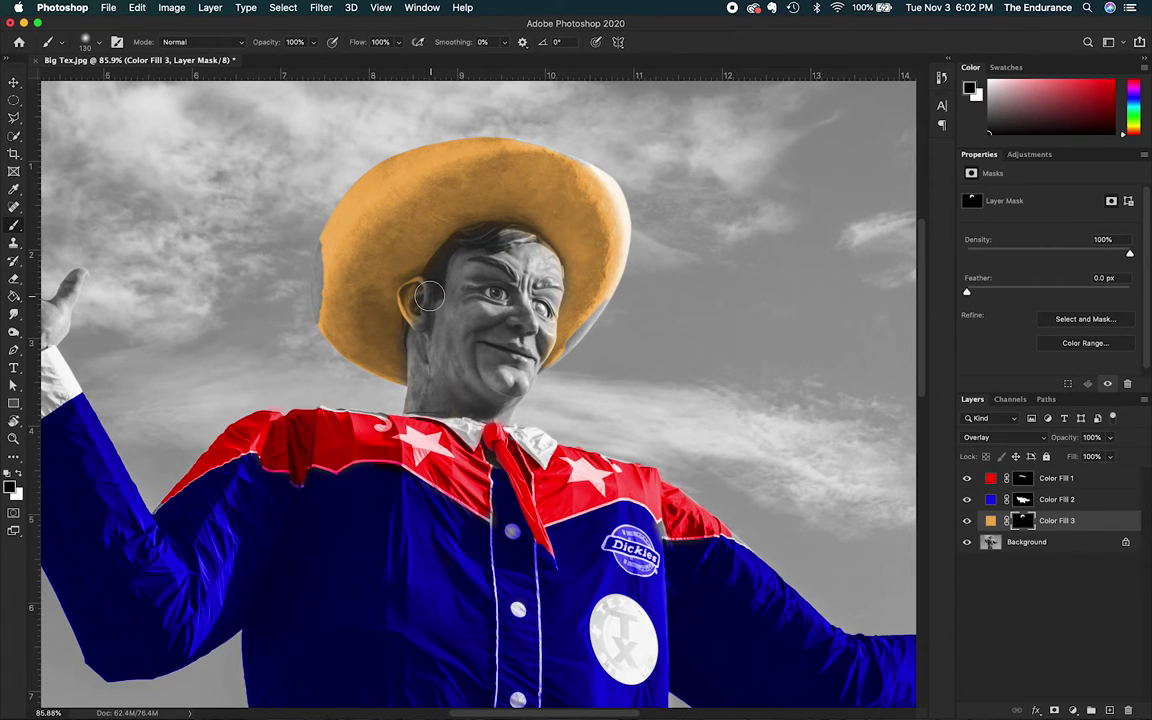
pyautogui.moveTo(429, 296)
pyautogui.mouseDown()
pyautogui.moveTo(410, 290)
pyautogui.moveTo(406, 305)
pyautogui.moveTo(415, 293)
pyautogui.mouseUp()
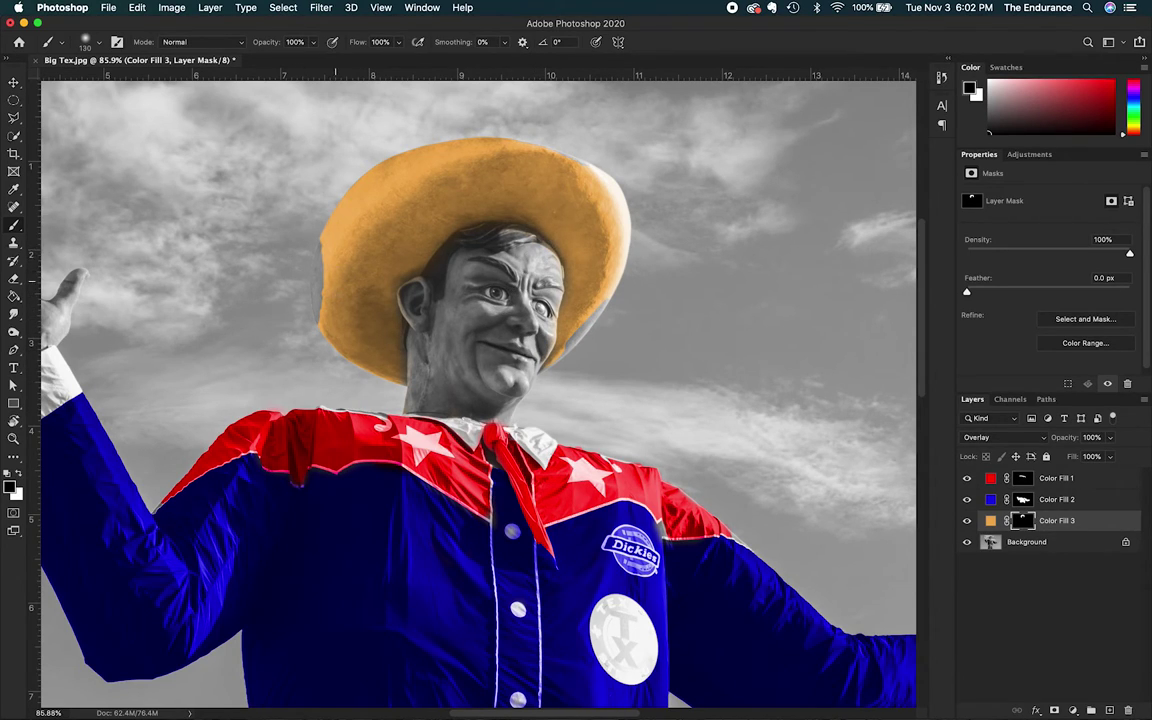
# - Paint white at brush size 70 to extend the orange along the hat's left brim
pyautogui.press('x')
pyautogui.press('[')
pyautogui.press('[')
pyautogui.press('[')
pyautogui.press('[')
pyautogui.press('[')
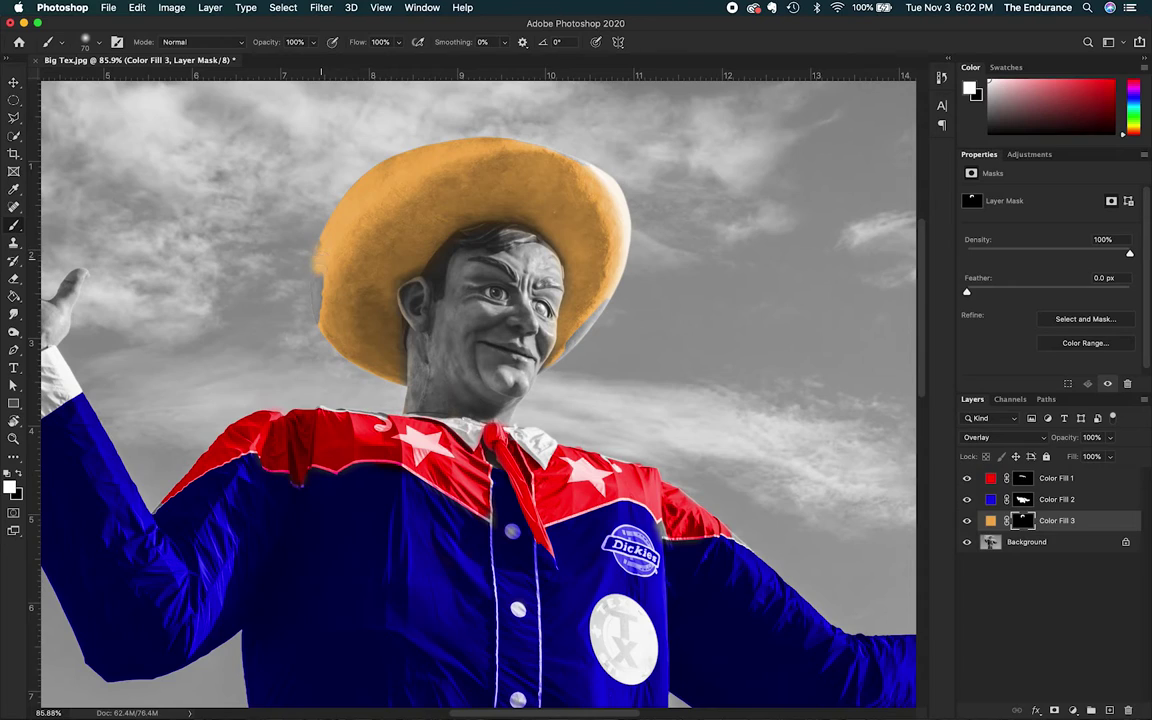
pyautogui.moveTo(316, 262); pyautogui.dragTo(318, 295)
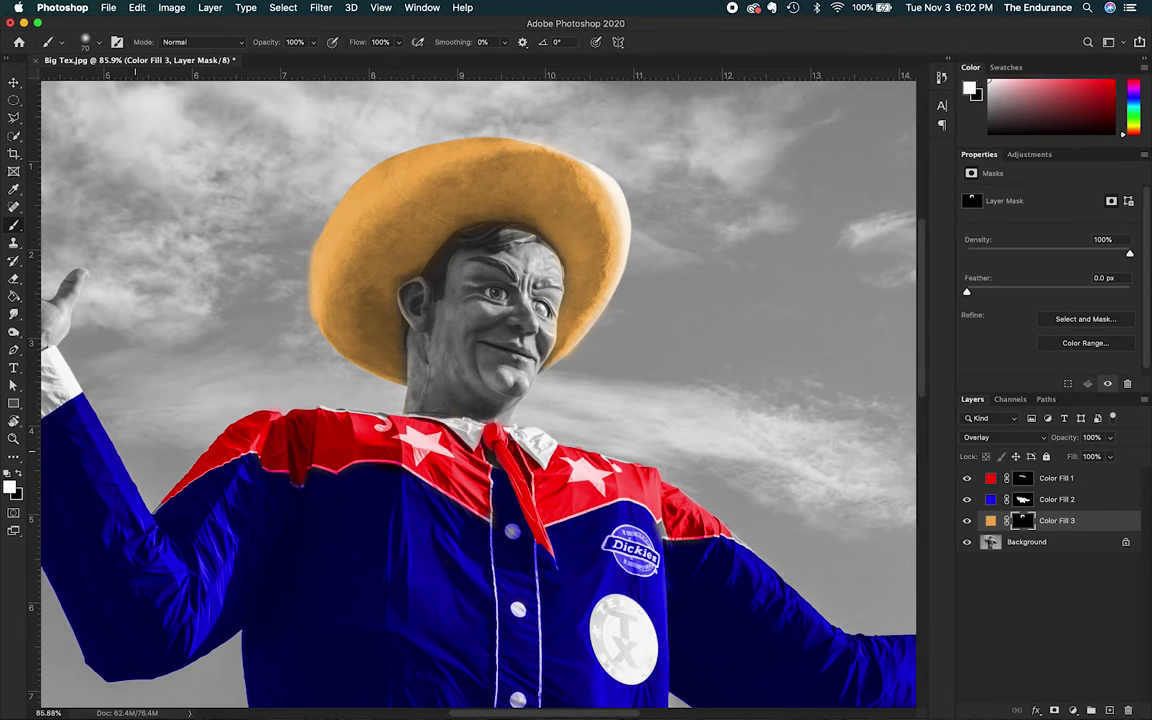
# - Fit the image on screen and paint white over the TEXAS belt buckle in Color Fill 3's mask
pyautogui.press('z')
pyautogui.rightClick(305, 469)
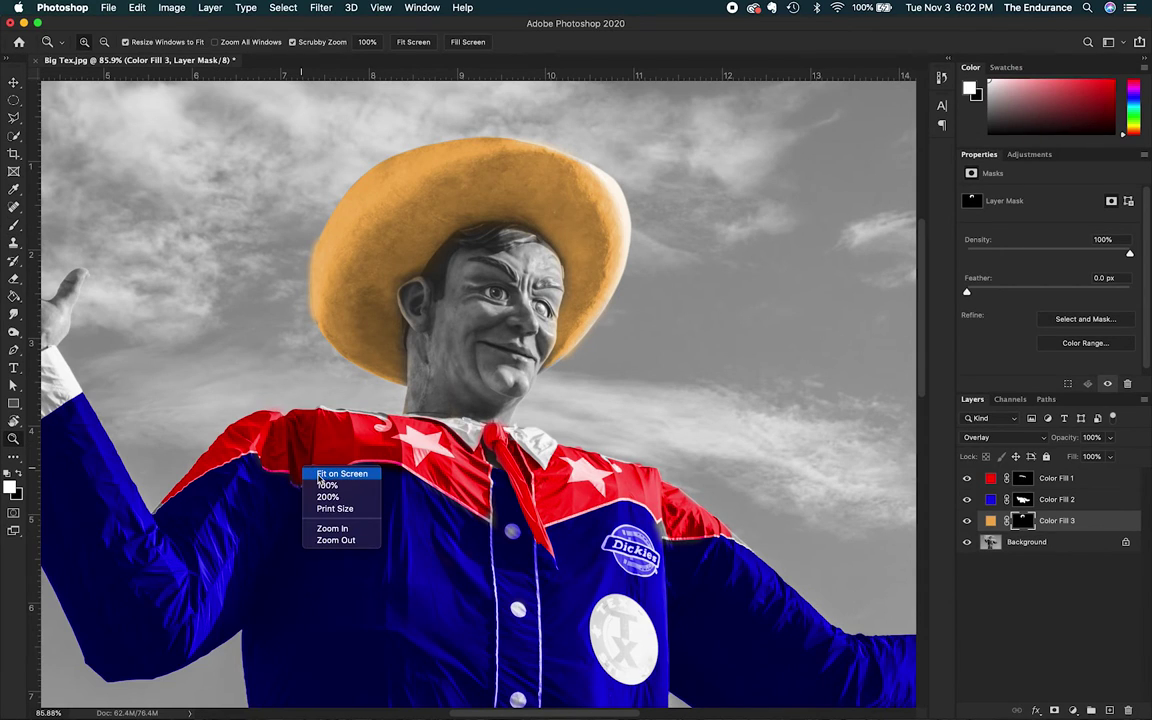
pyautogui.click(333, 474)
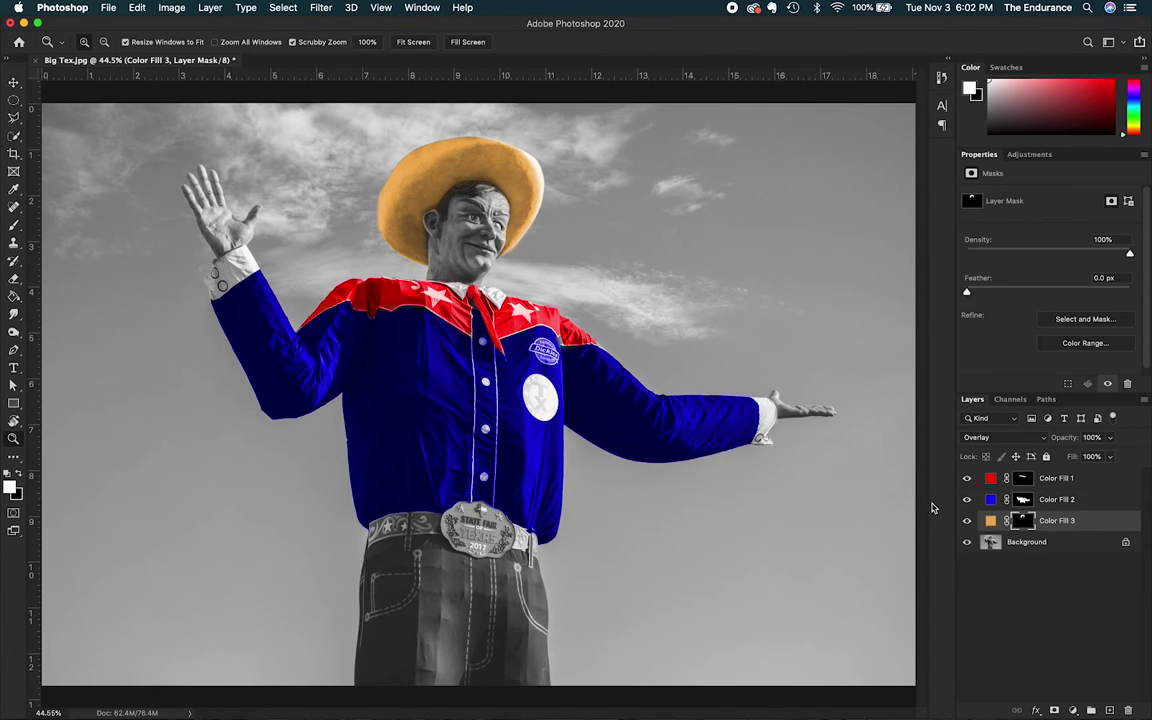
pyautogui.click(990, 520)
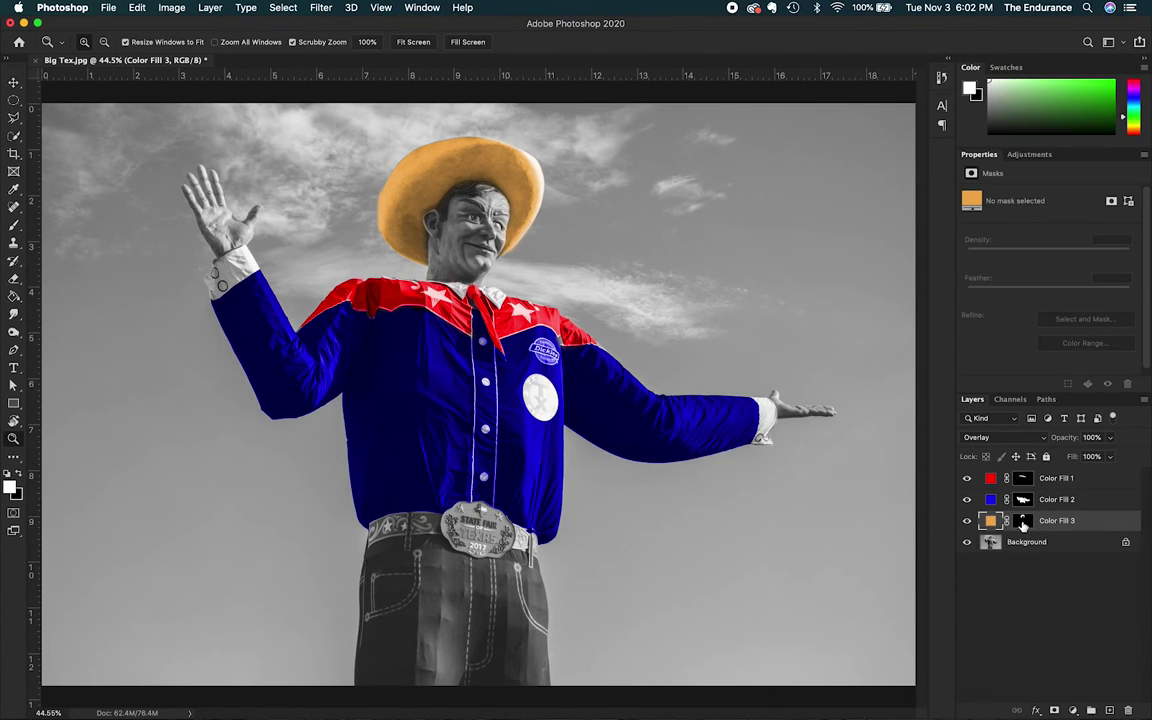
pyautogui.click(1022, 522)
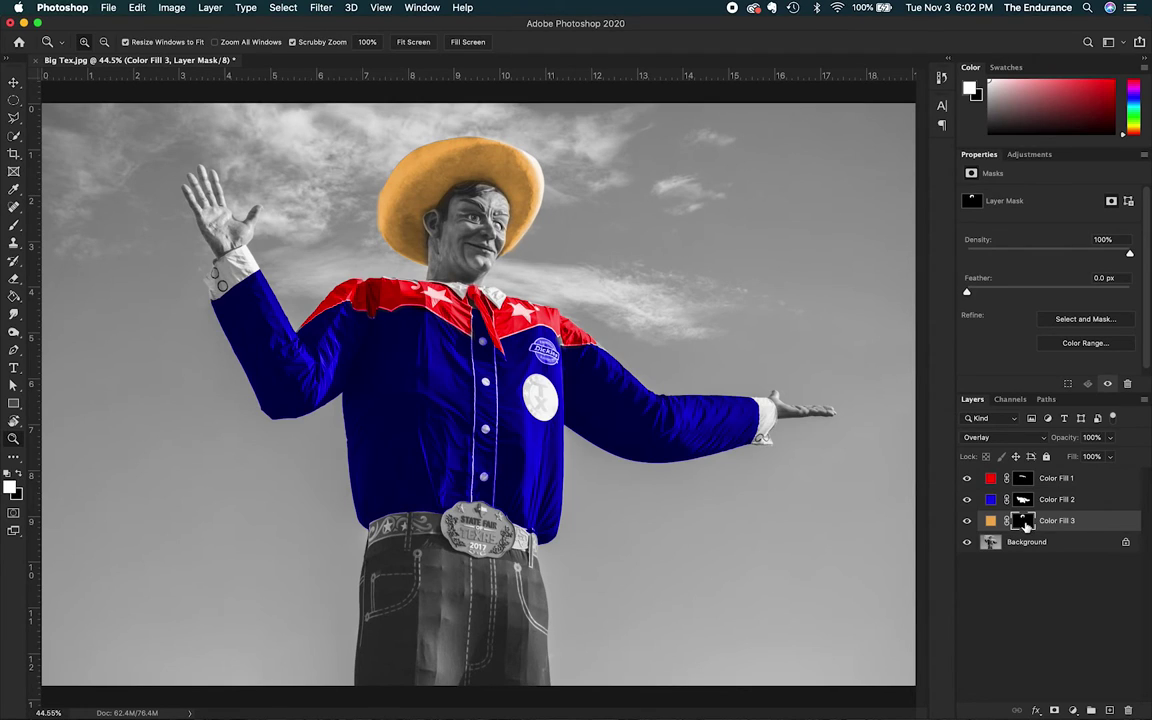
pyautogui.click(14, 224)
pyautogui.moveTo(458, 530)
pyautogui.mouseDown()
pyautogui.moveTo(490, 529)
pyautogui.moveTo(472, 535)
pyautogui.moveTo(492, 515)
pyautogui.mouseUp()
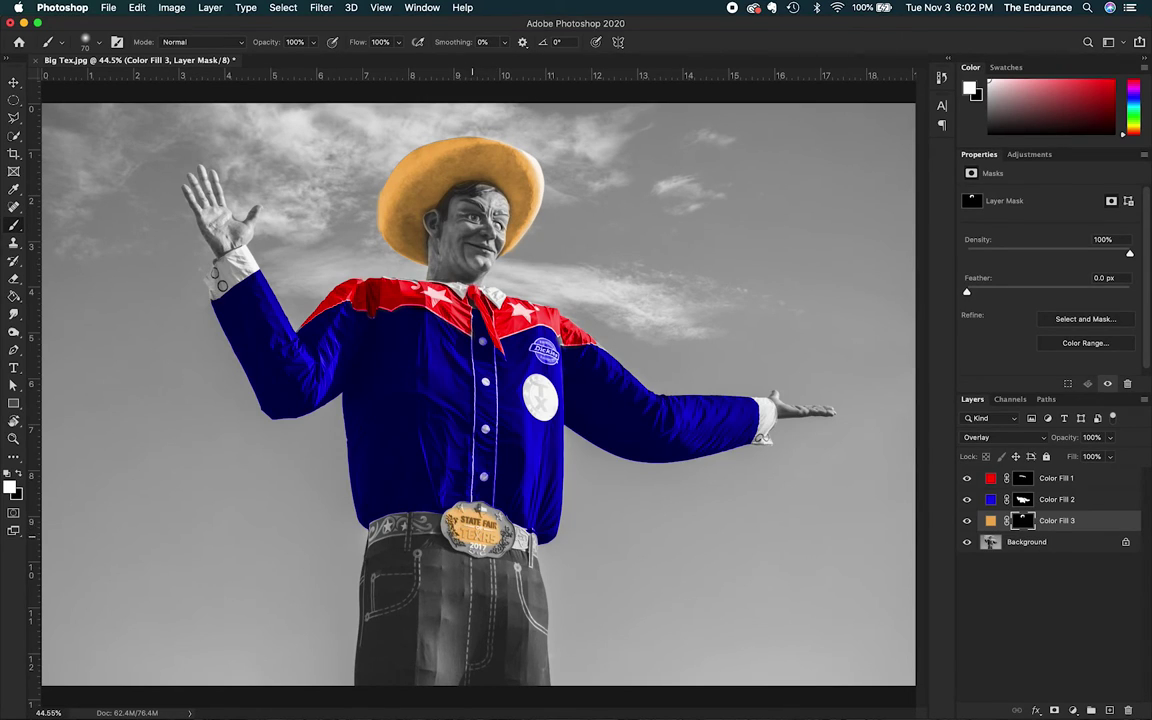
pyautogui.moveTo(454, 532); pyautogui.dragTo(470, 525)
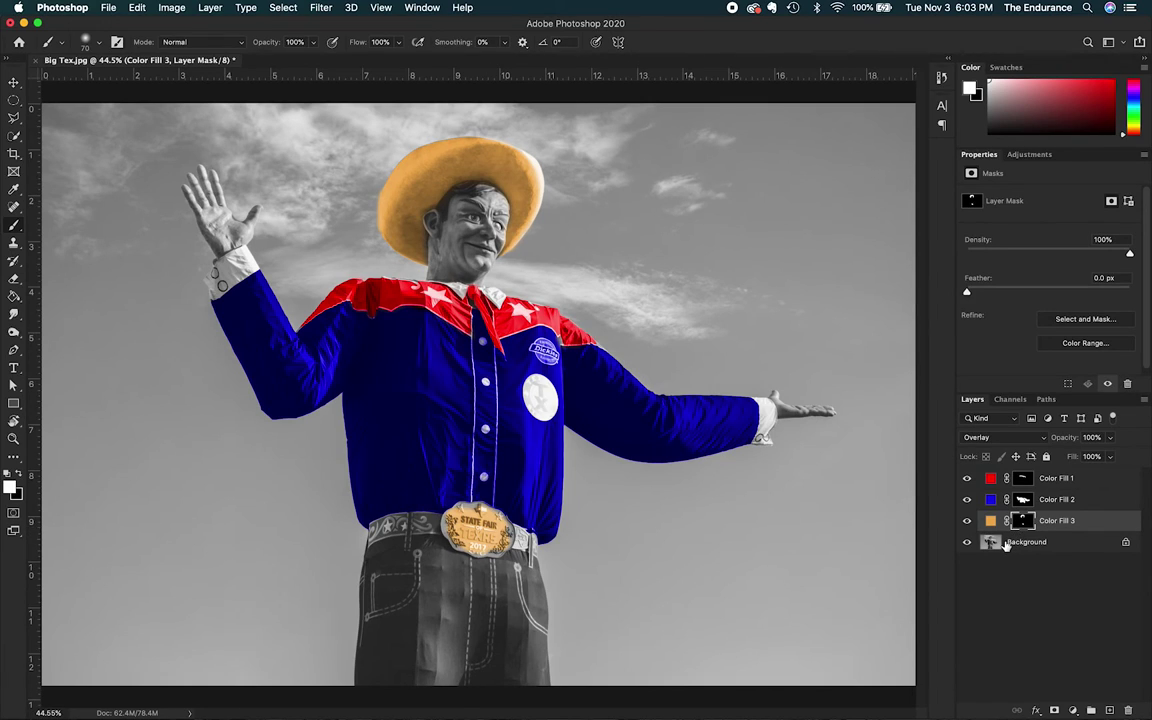
pyautogui.click(1073, 710)
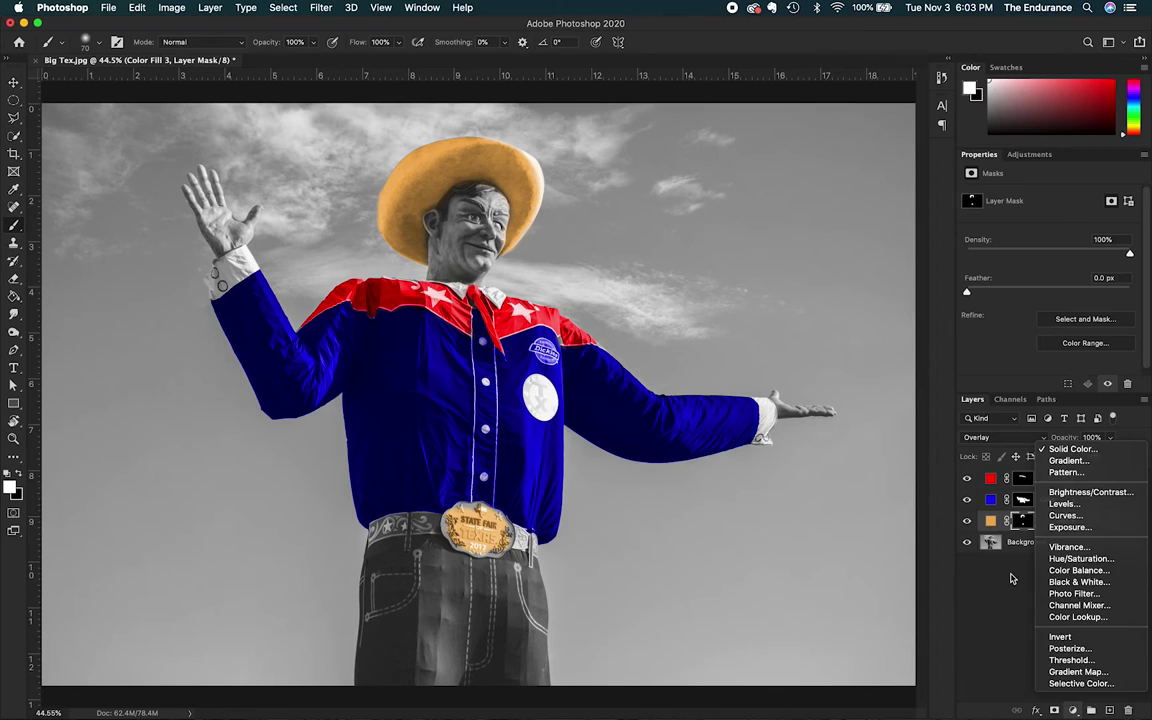
pyautogui.press('Escape')
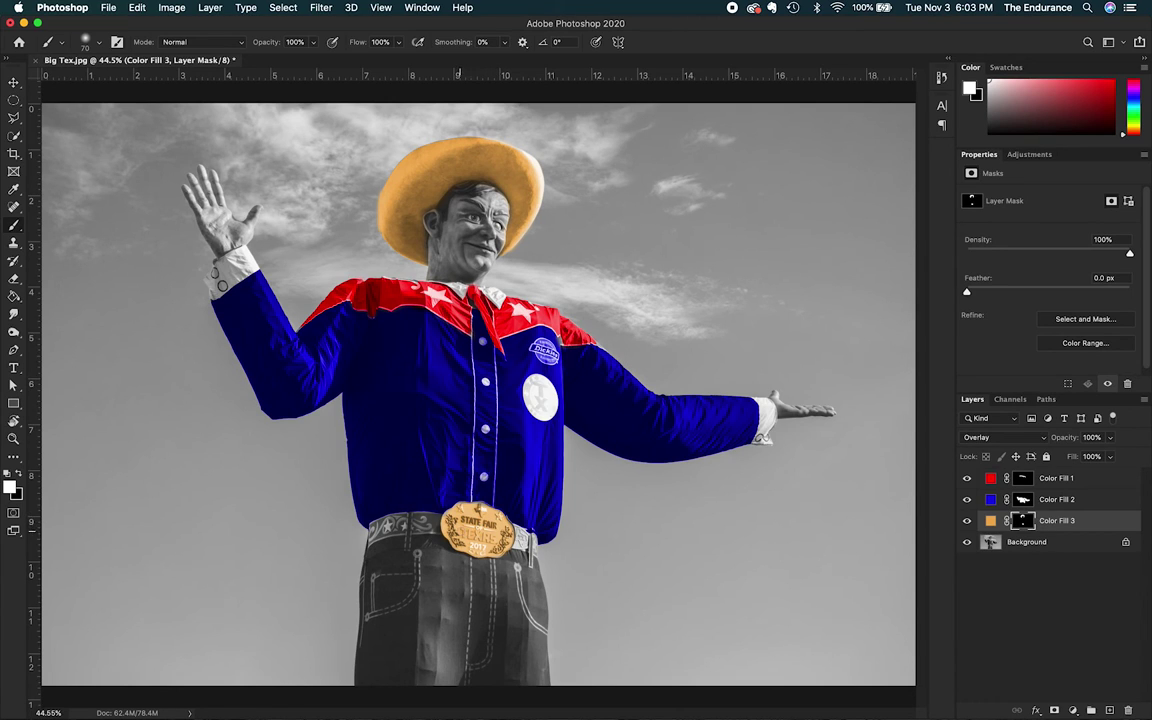
pyautogui.scroll(5, 430, 485)
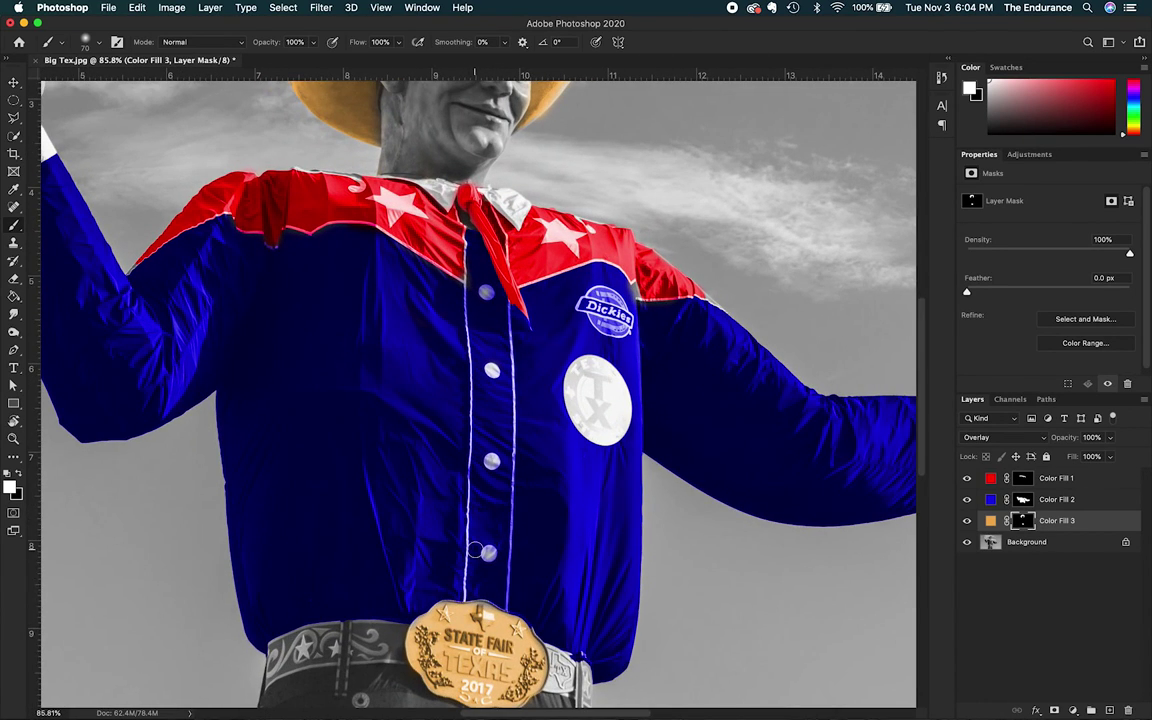
# - Brush white onto the belt's decorative scroll just left of the buckle in Color Fill 3's mask
pyautogui.scroll(-3, 430, 490)
pyautogui.click(396, 601)
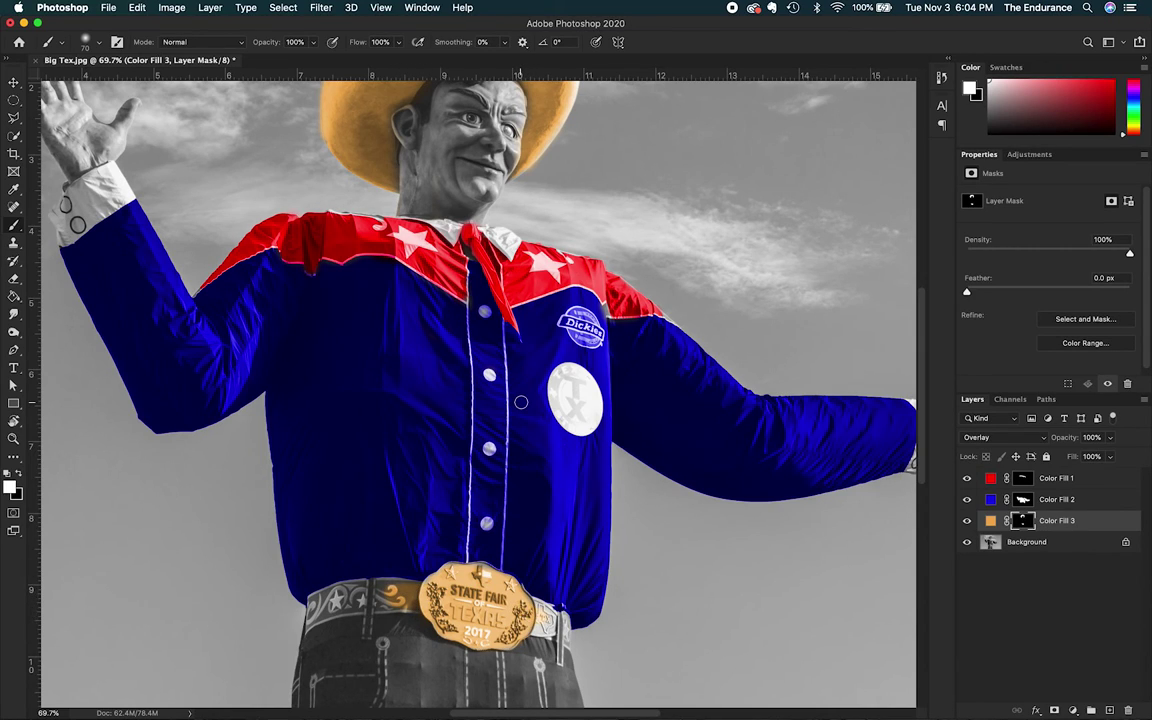
pyautogui.scroll(-5, 469, 362)
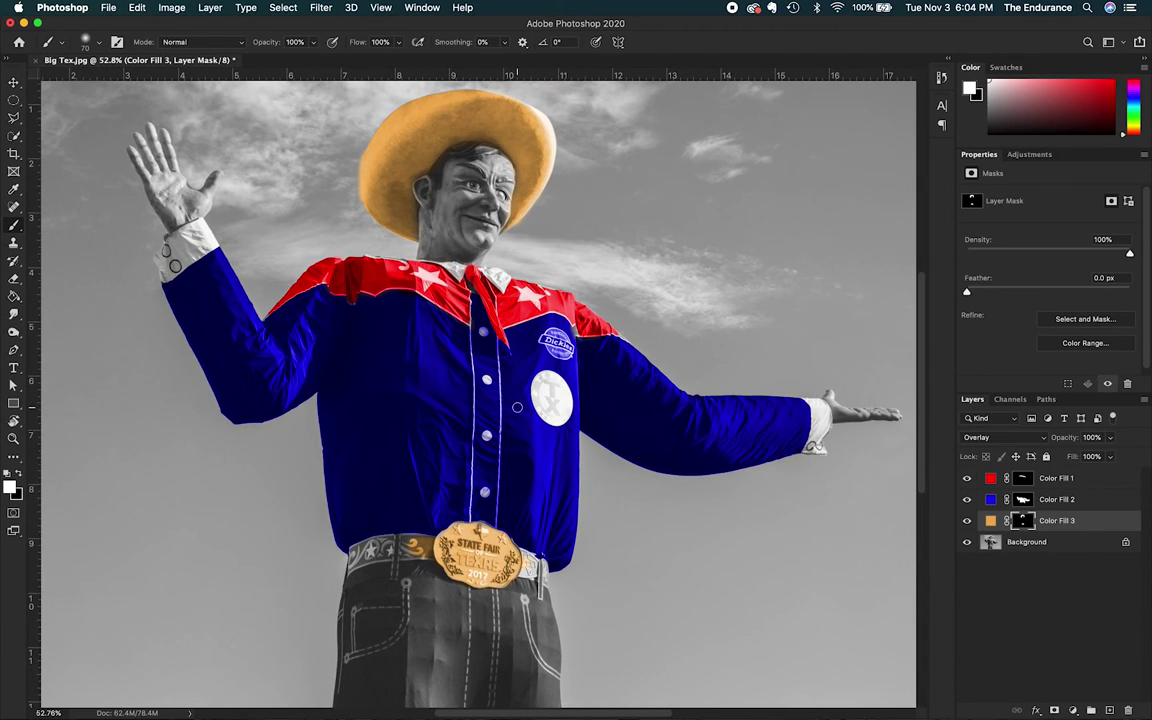
pyautogui.scroll(-1, 517, 407)
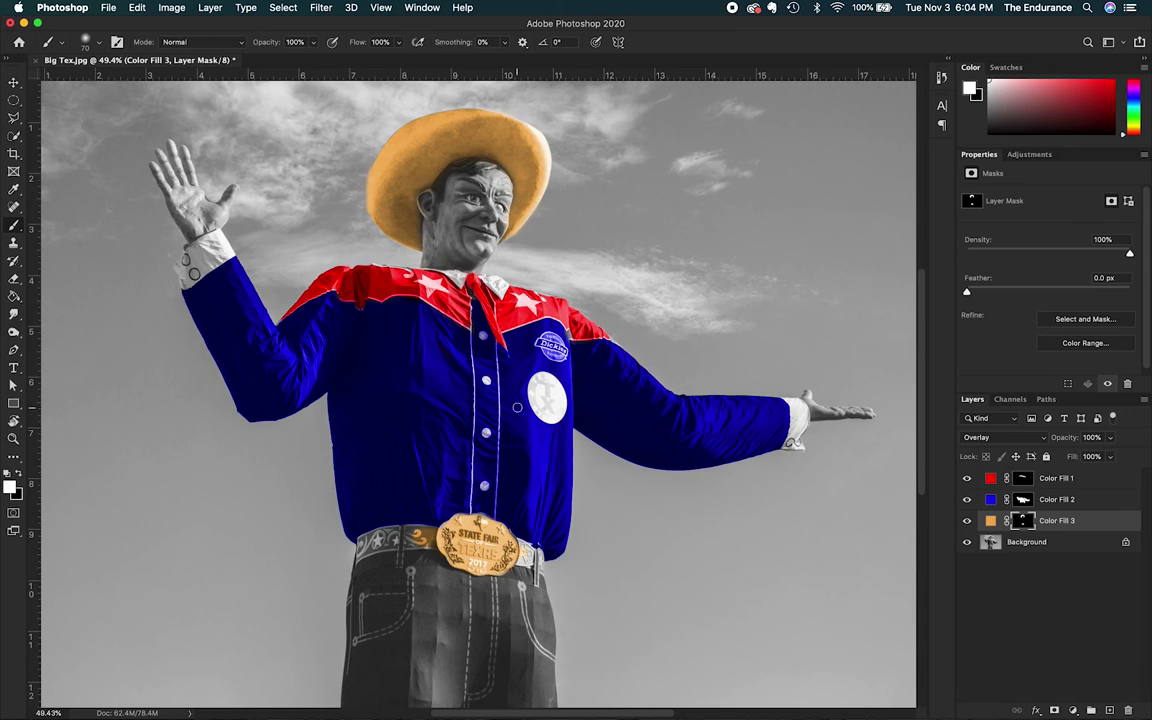